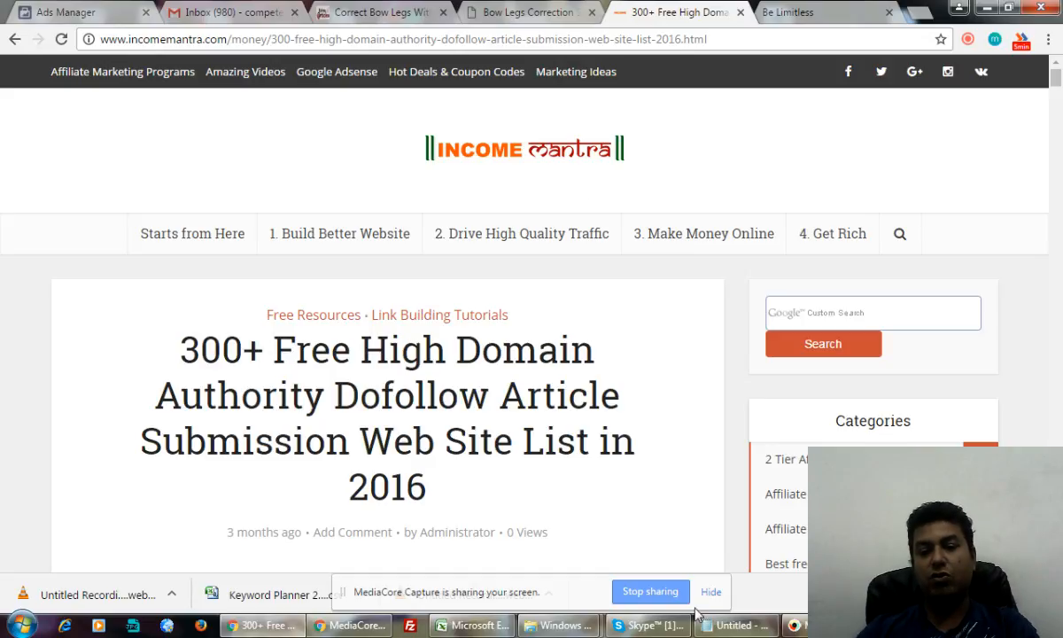
Switch to the untitled Notepad document and add the heading "Press Relase Format:" below the article submission outline.
{"action": "left_click", "coordinate": [735, 624]}
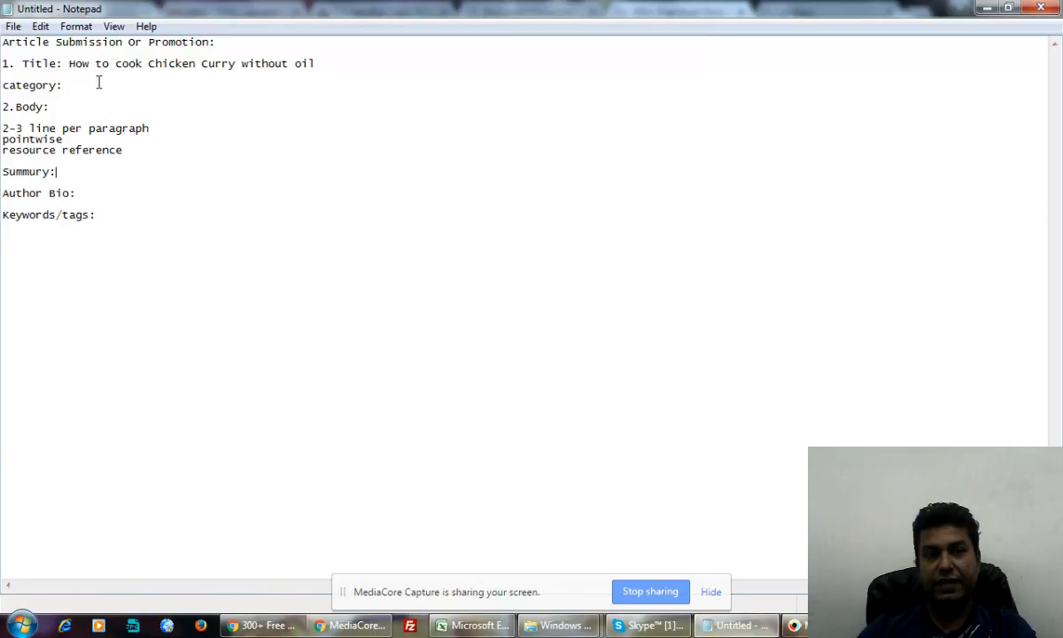
{"action": "left_click", "coordinate": [97, 255]}
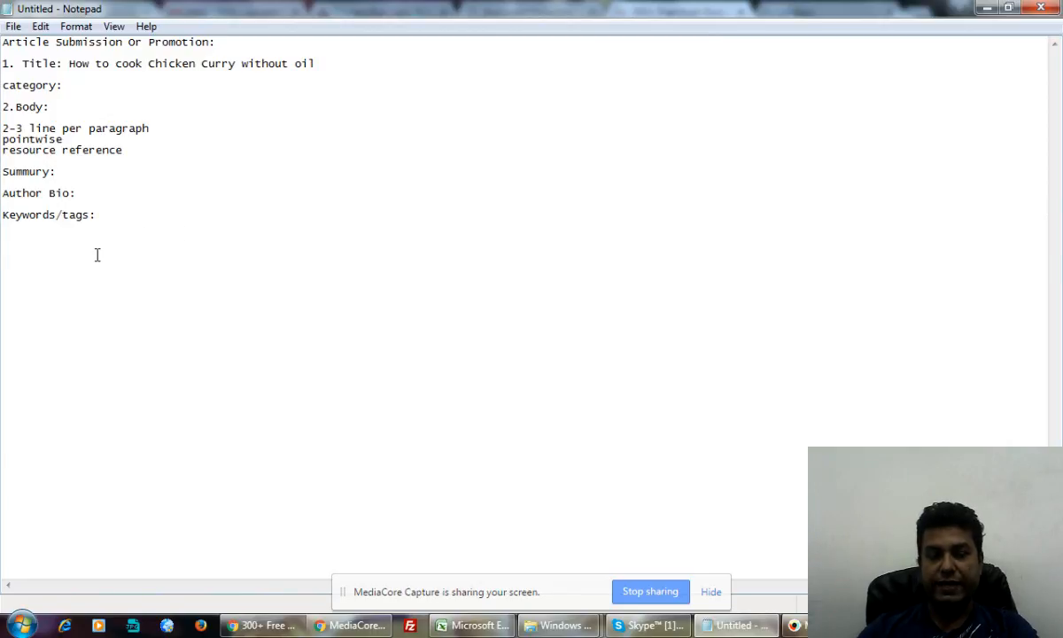
{"action": "type", "text": "Pres"}
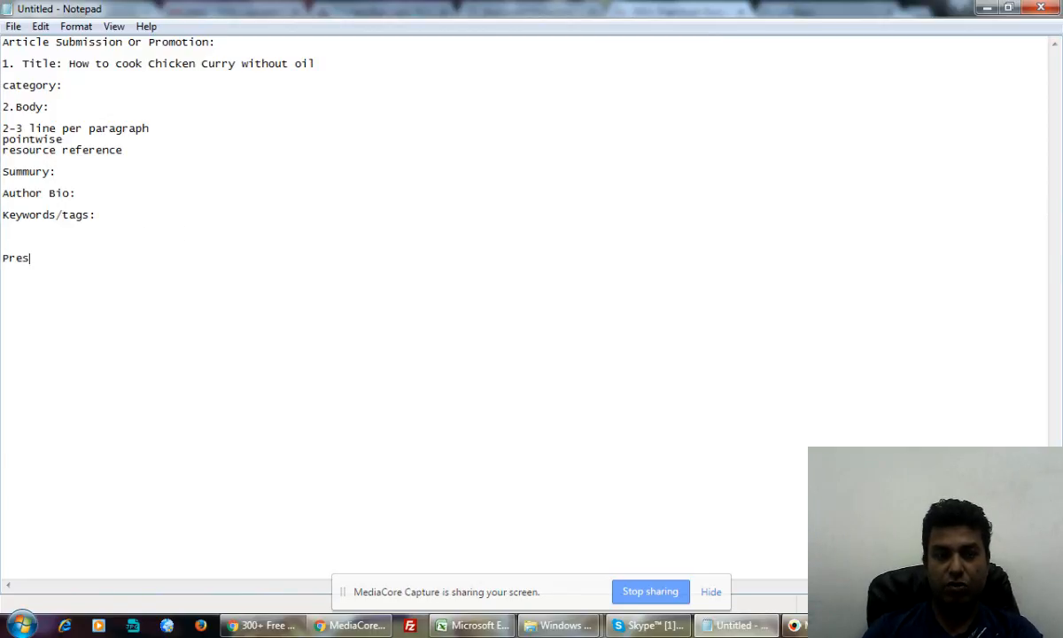
{"action": "type", "text": "s Relase Format"}
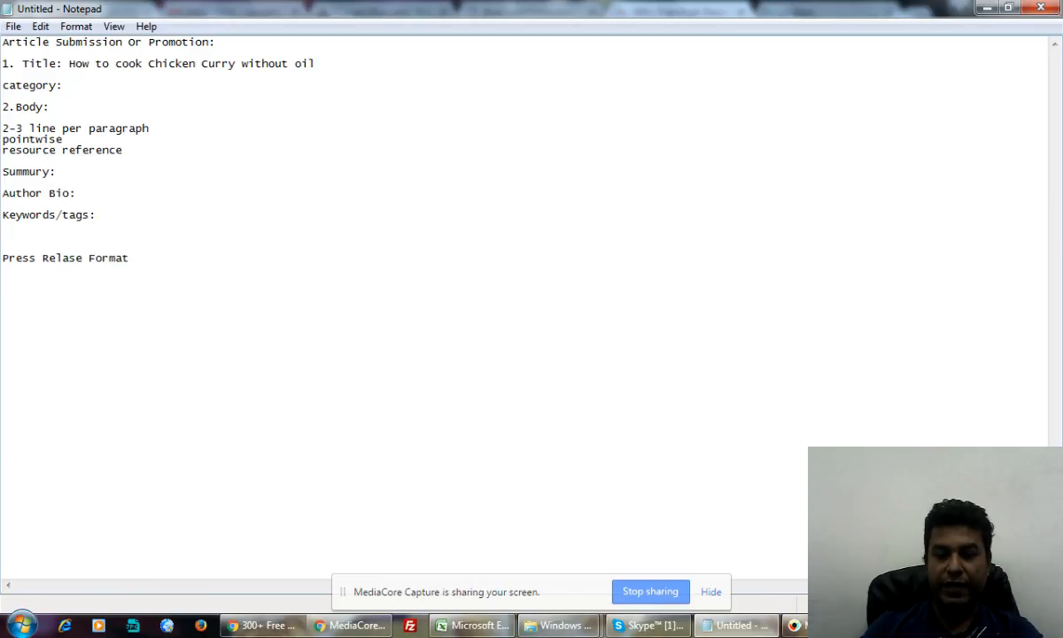
{"action": "type", "text": ":"}
{"action": "key", "text": "Return"}
{"action": "key", "text": "Return"}
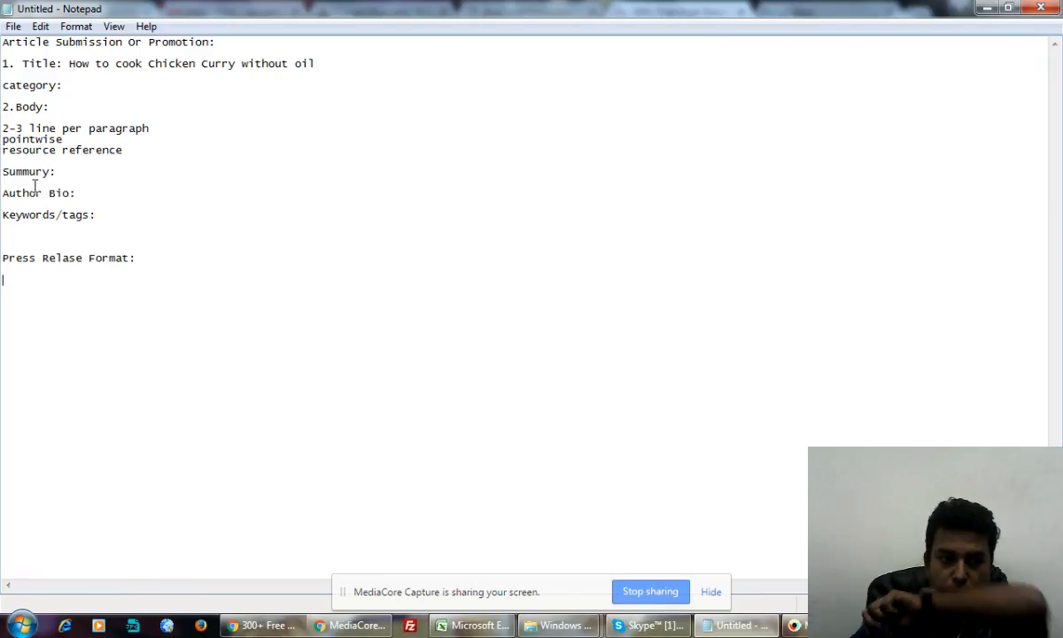
Copy the article outline from the Title line through Keywords/tags and paste it below the press release heading.
{"action": "left_click_drag", "start_coordinate": [109, 216], "coordinate": [3, 60]}
{"action": "key", "text": "ctrl+c"}
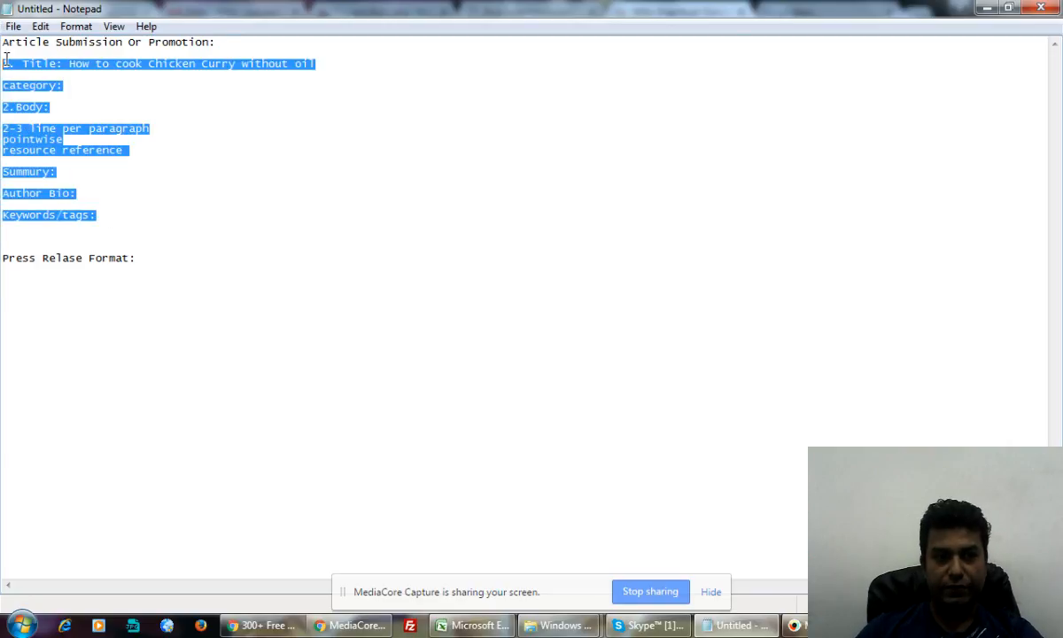
{"action": "left_click", "coordinate": [32, 312]}
{"action": "key", "text": "ctrl+v"}
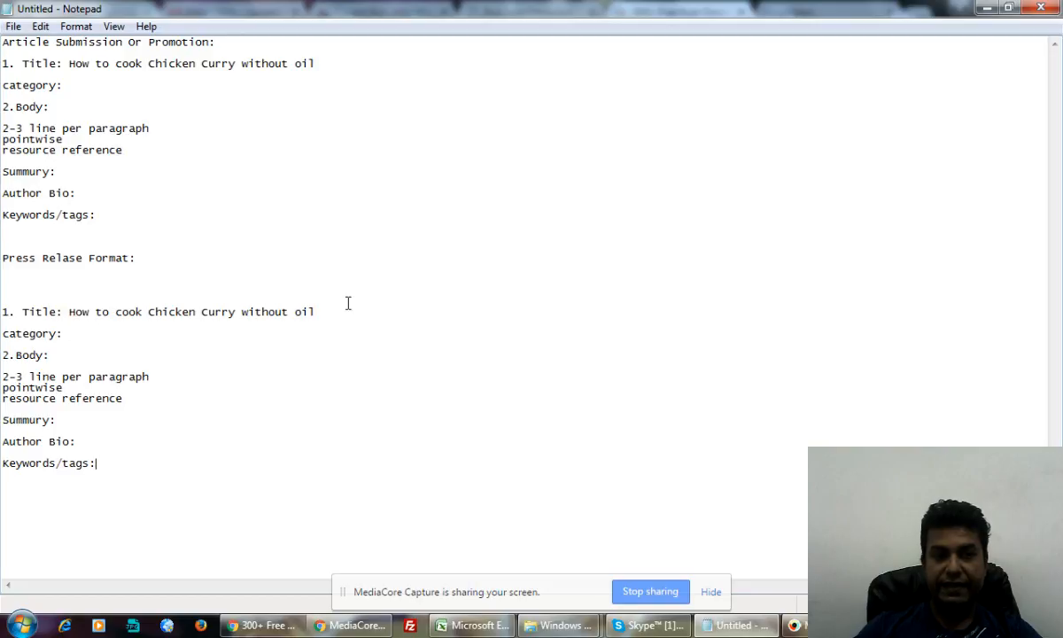
Change the "Title" label in the press release outline to "Headline".
{"action": "left_click_drag", "start_coordinate": [330, 312], "coordinate": [207, 312]}
{"action": "left_click_drag", "start_coordinate": [23, 312], "coordinate": [54, 312]}
{"action": "type", "text": "Headline"}
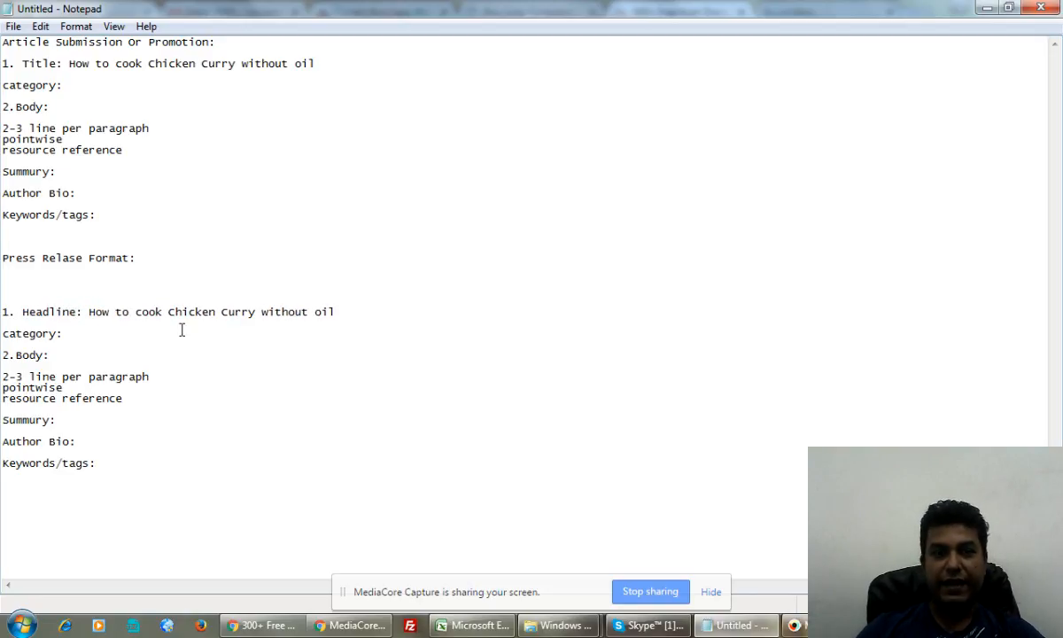
Replace the press release headline text with "Sanjib Kappor Launching oil free chicken recipe book at Haayat tonight".
{"action": "left_click_drag", "start_coordinate": [359, 312], "coordinate": [92, 312]}
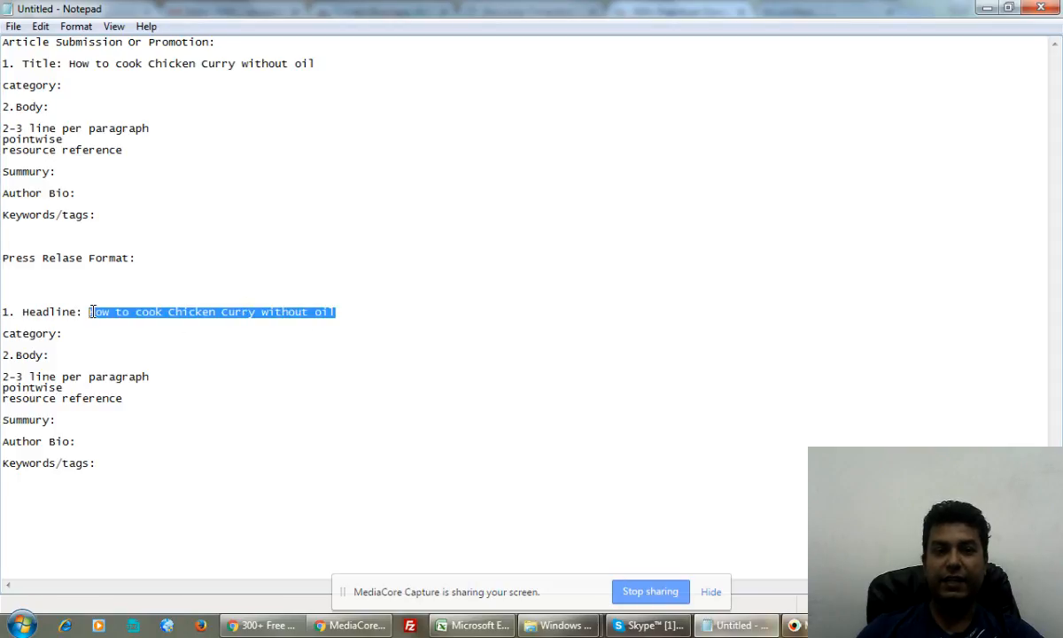
{"action": "type", "text": "Sanjib "}
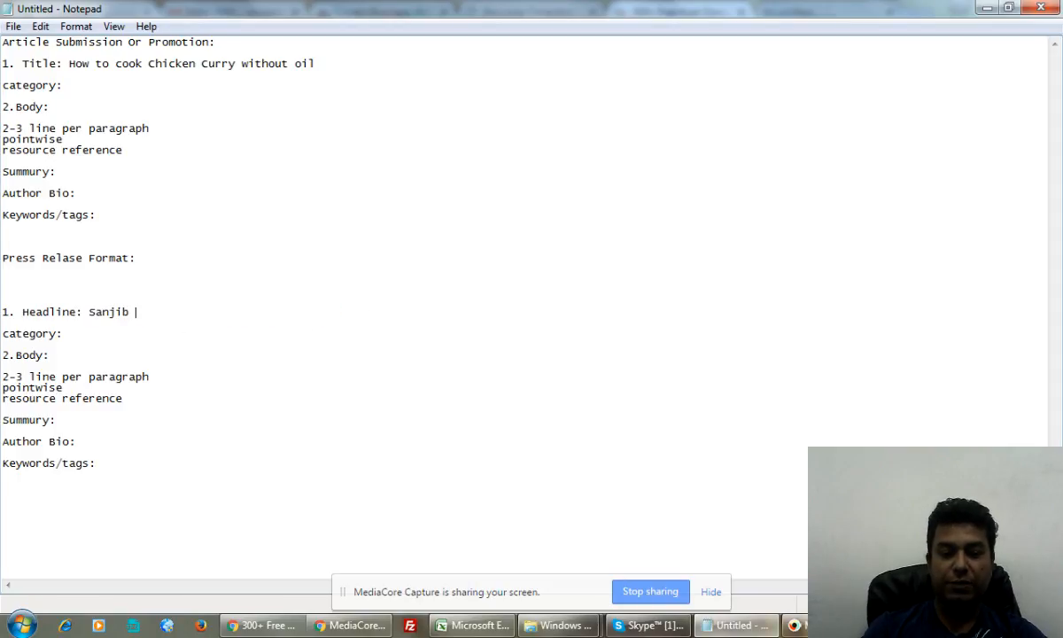
{"action": "type", "text": "Akpporr "}
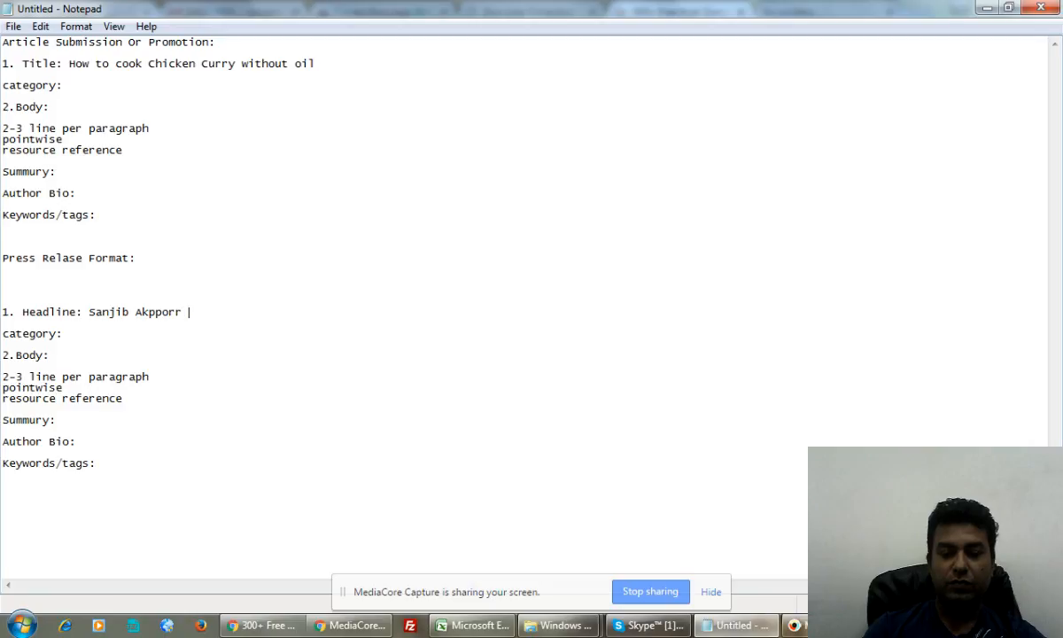
{"action": "type", "text": "Launching "}
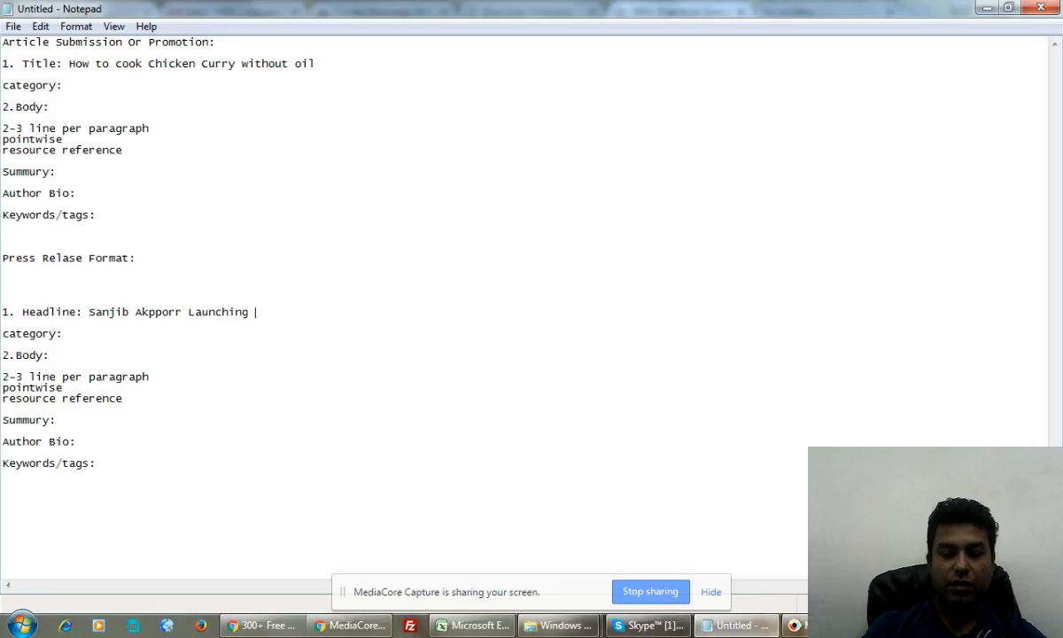
{"action": "type", "text": "oil"}
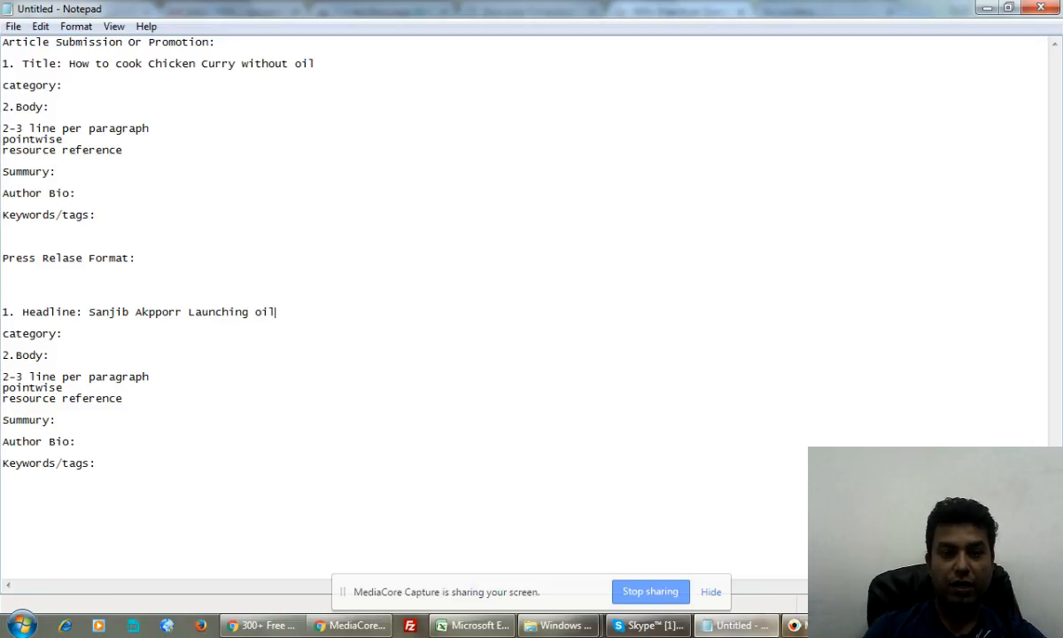
{"action": "type", "text": " free ch"}
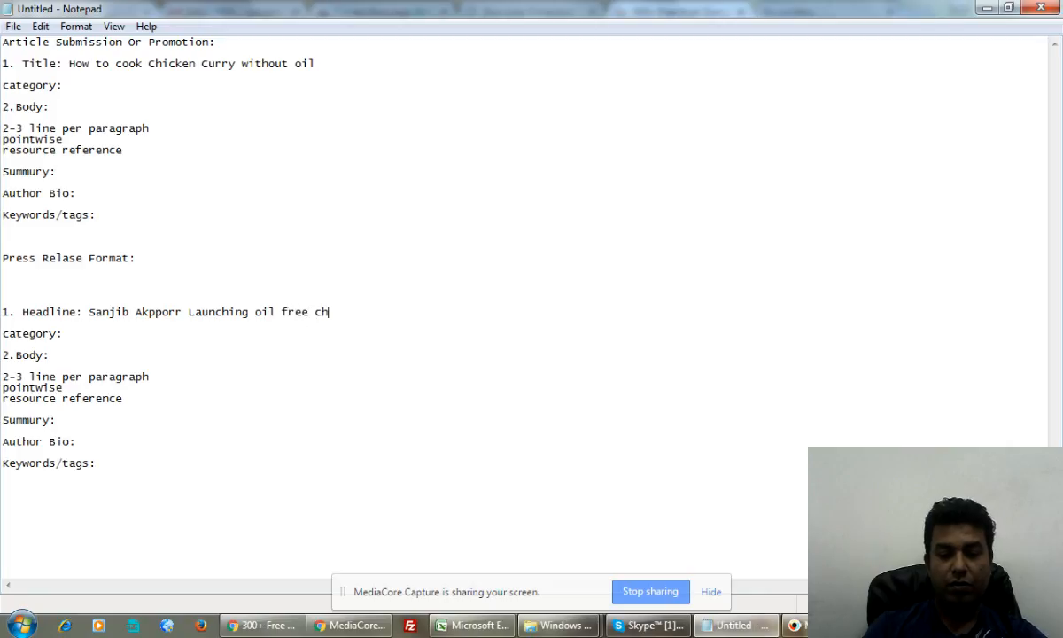
{"action": "type", "text": "icken recipe"}
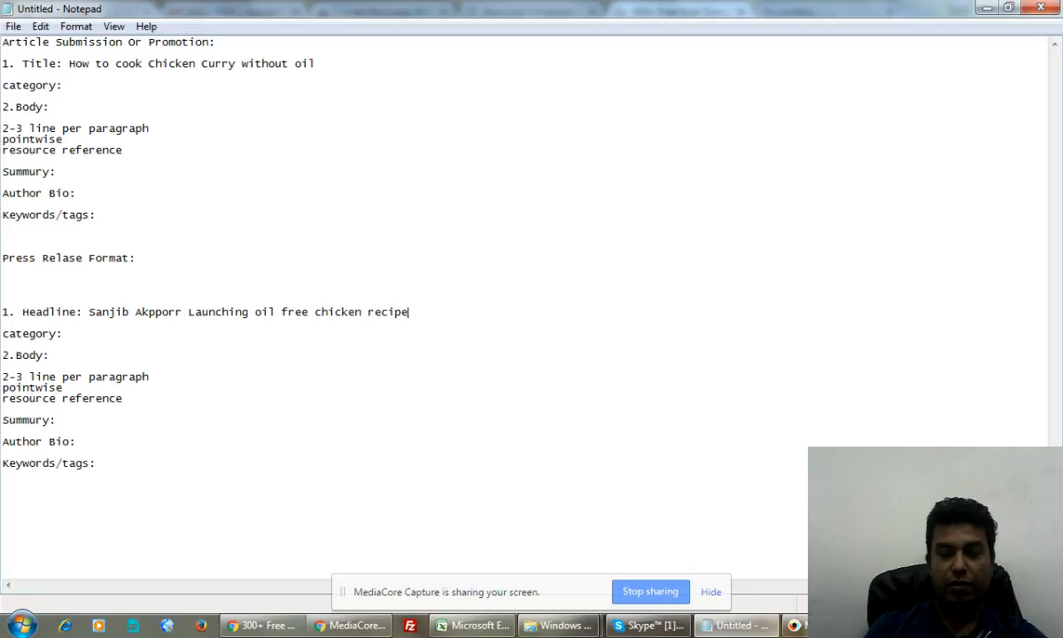
{"action": "type", "text": " book"}
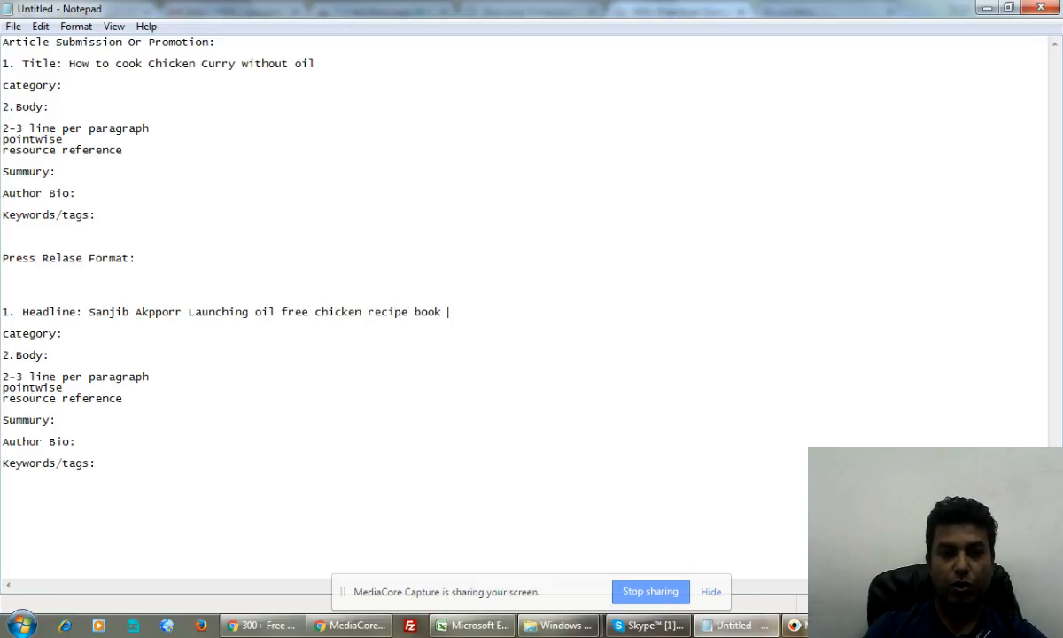
{"action": "type", "text": " at Ha"}
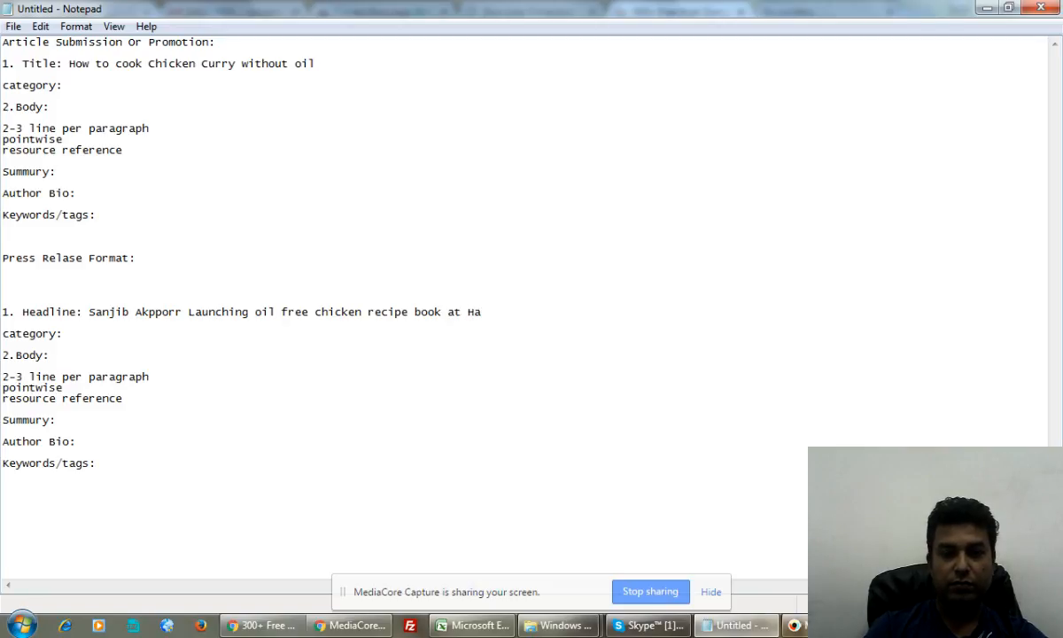
{"action": "type", "text": "ayat"}
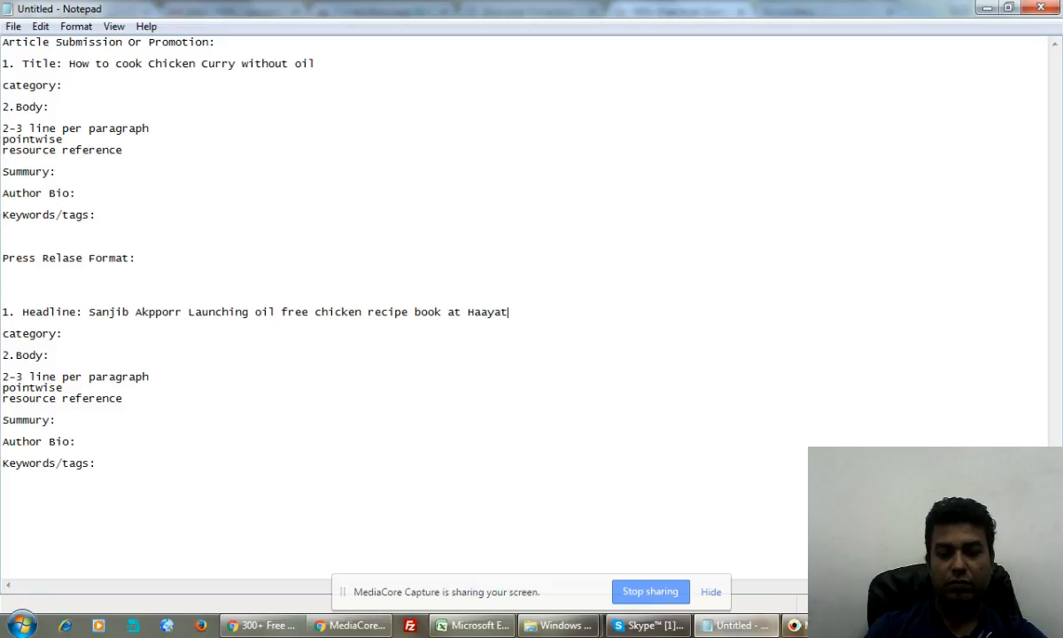
{"action": "type", "text": " t"}
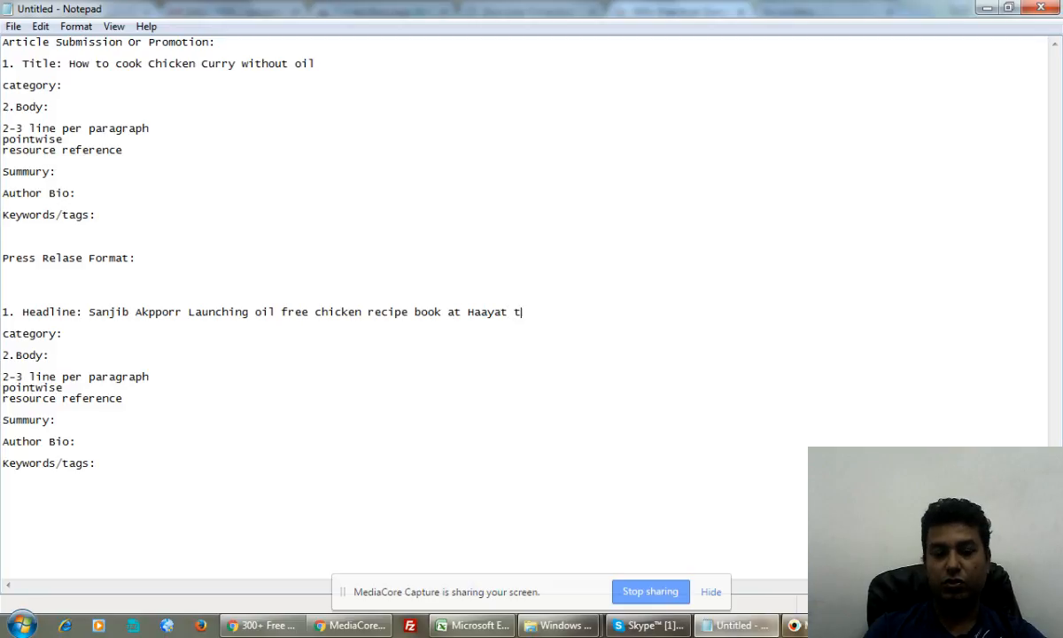
{"action": "type", "text": "onight"}
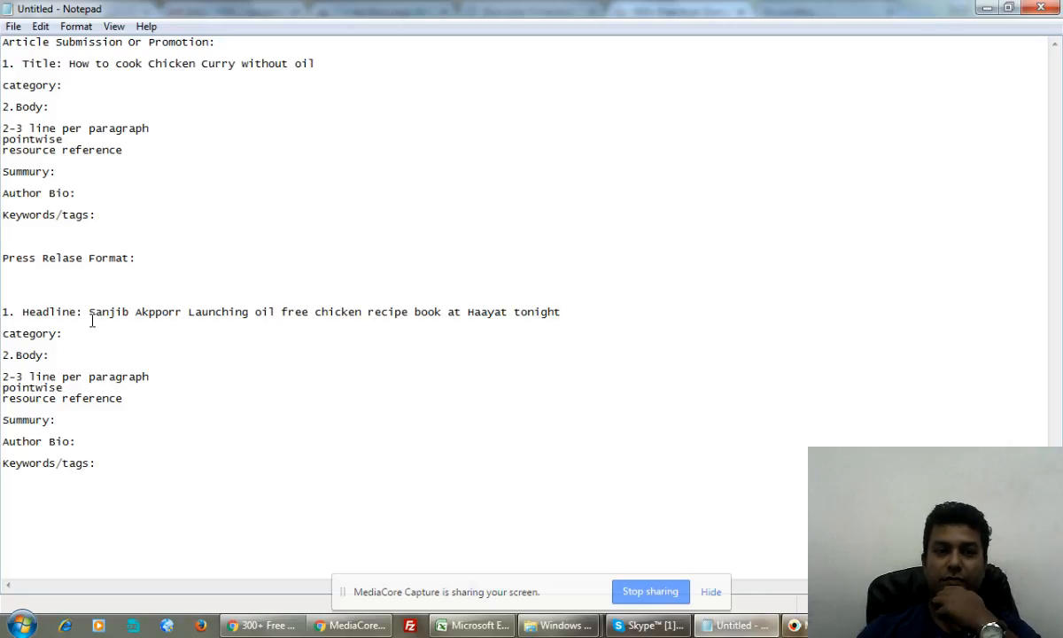
{"action": "double_click", "coordinate": [138, 310]}
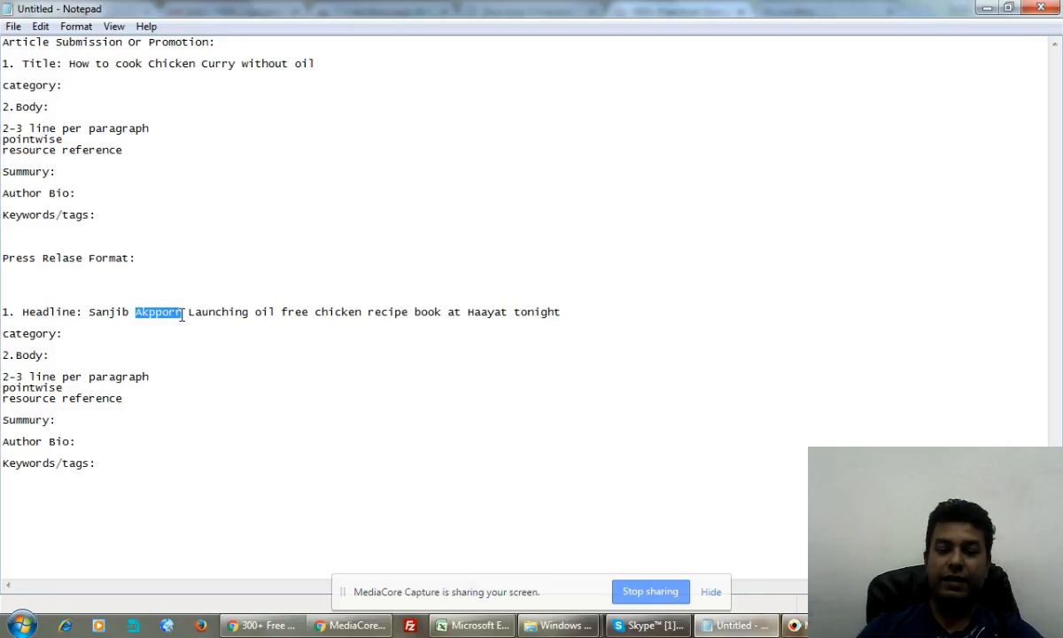
{"action": "type", "text": "Kappor"}
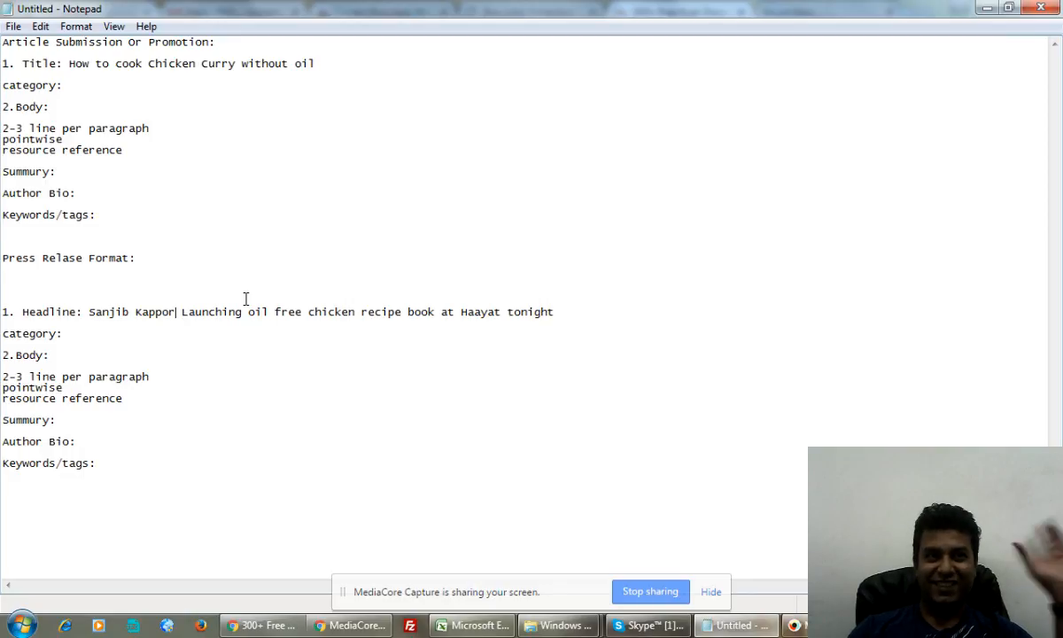
Add a "Sub Headlines:" line directly below the press release headline.
{"action": "left_click", "coordinate": [546, 311]}
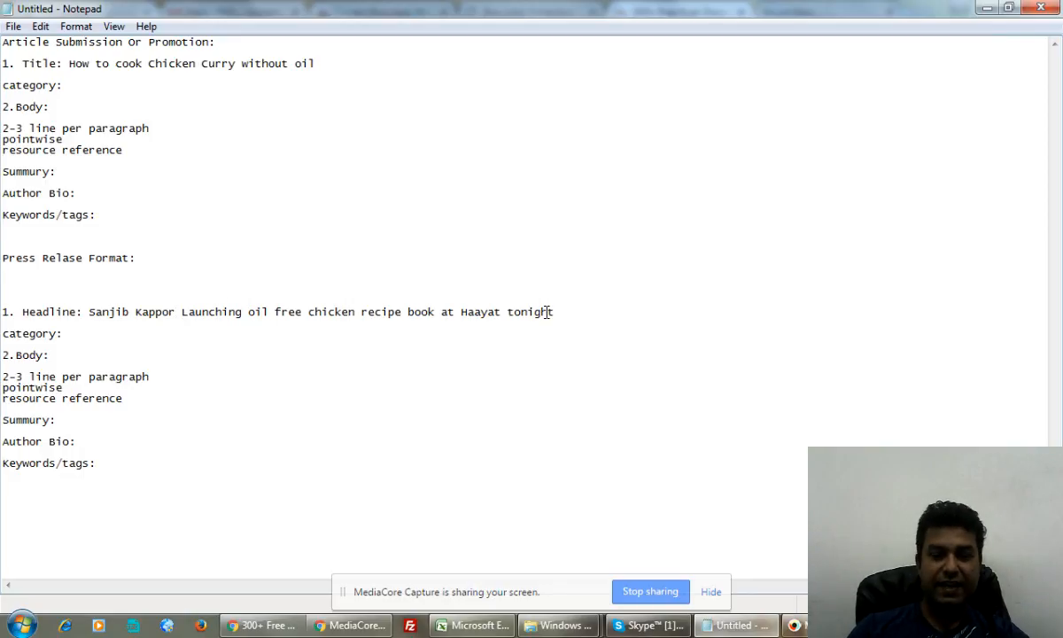
{"action": "key", "text": "Return"}
{"action": "type", "text": "Sub Hea"}
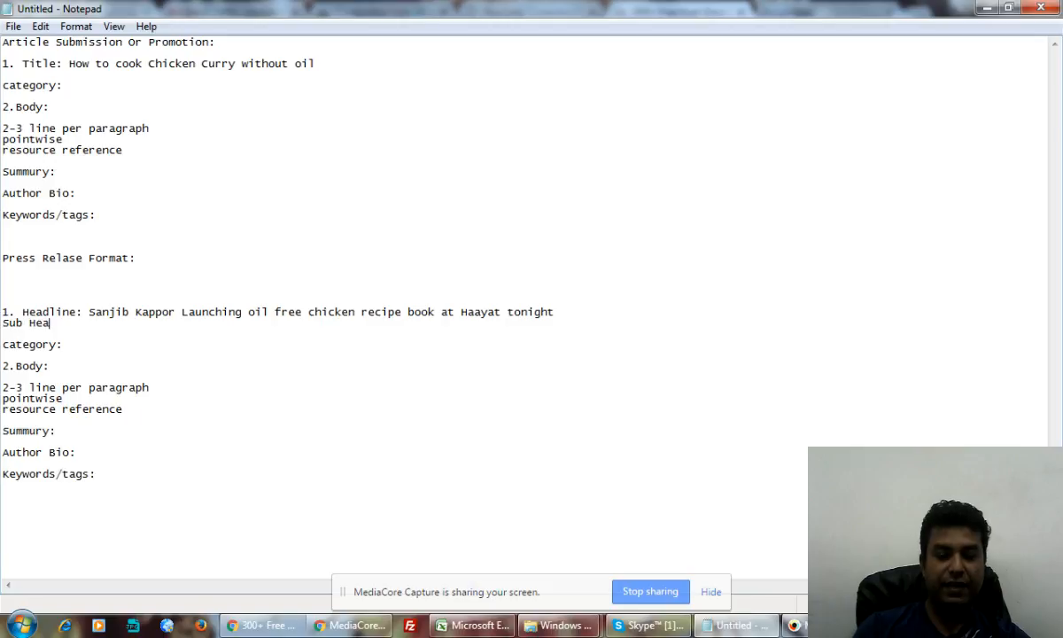
{"action": "type", "text": "dea"}
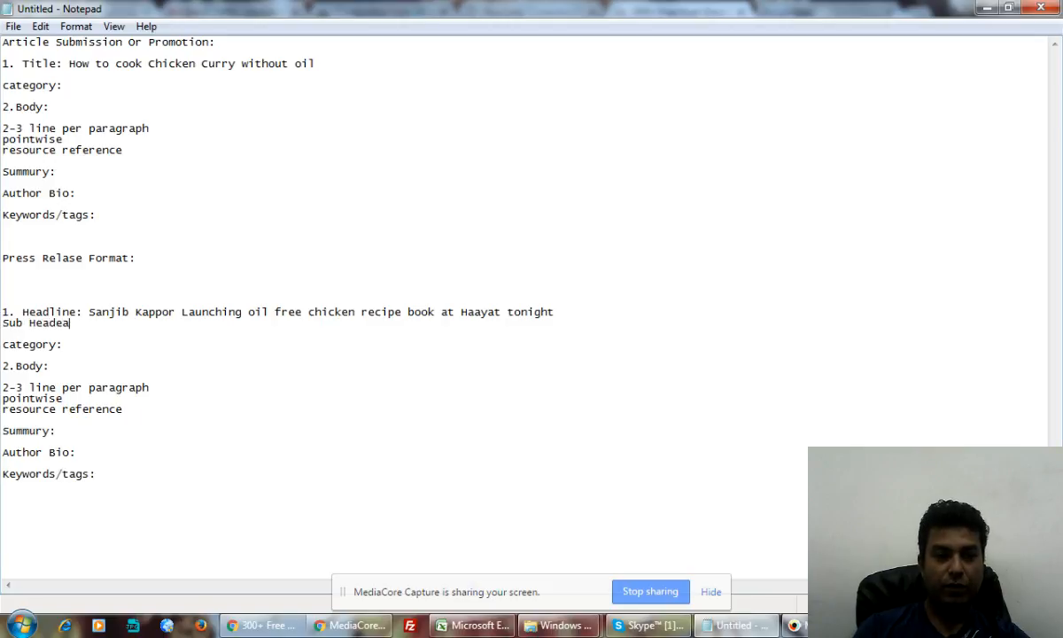
{"action": "key", "text": "BackSpace"}
{"action": "key", "text": "BackSpace"}
{"action": "type", "text": "l"}
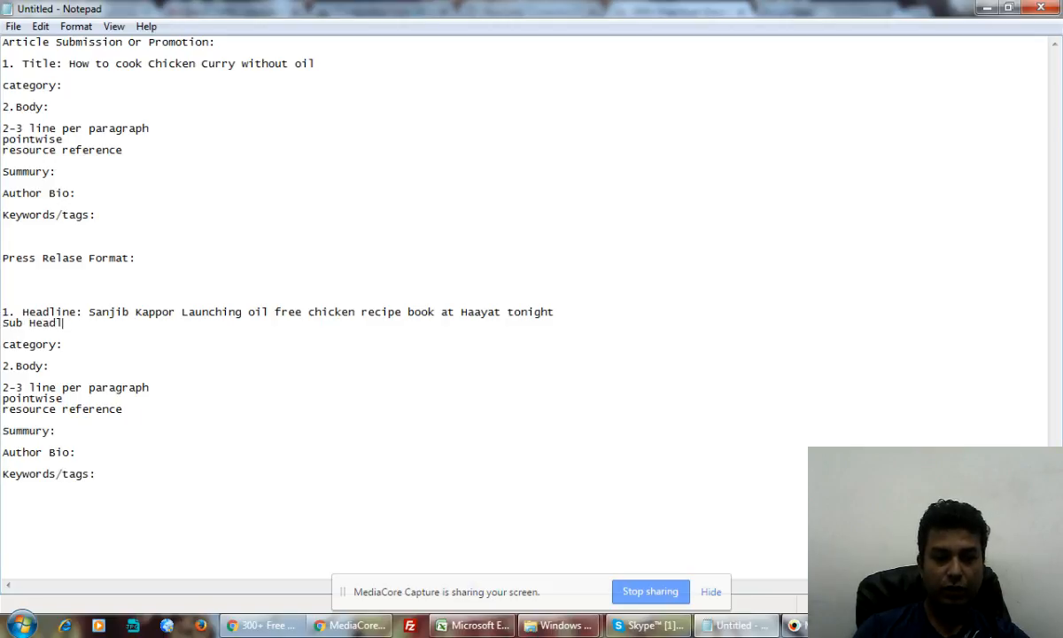
{"action": "type", "text": "ines:"}
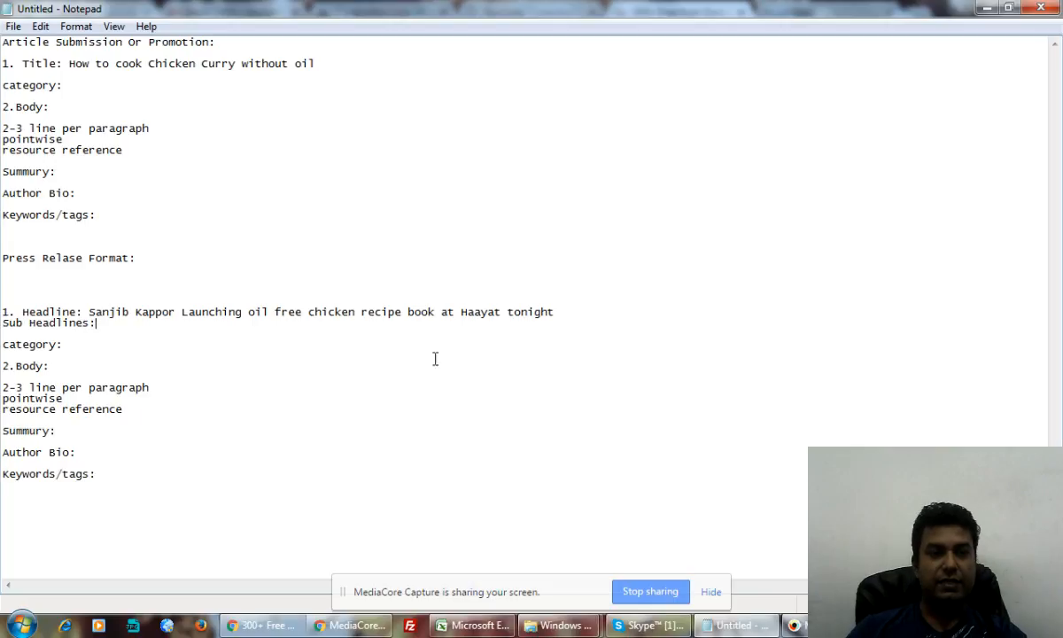
Append "< Date/Location)" to the Body line of the press release outline.
{"action": "left_click", "coordinate": [253, 345]}
{"action": "left_click", "coordinate": [84, 364]}
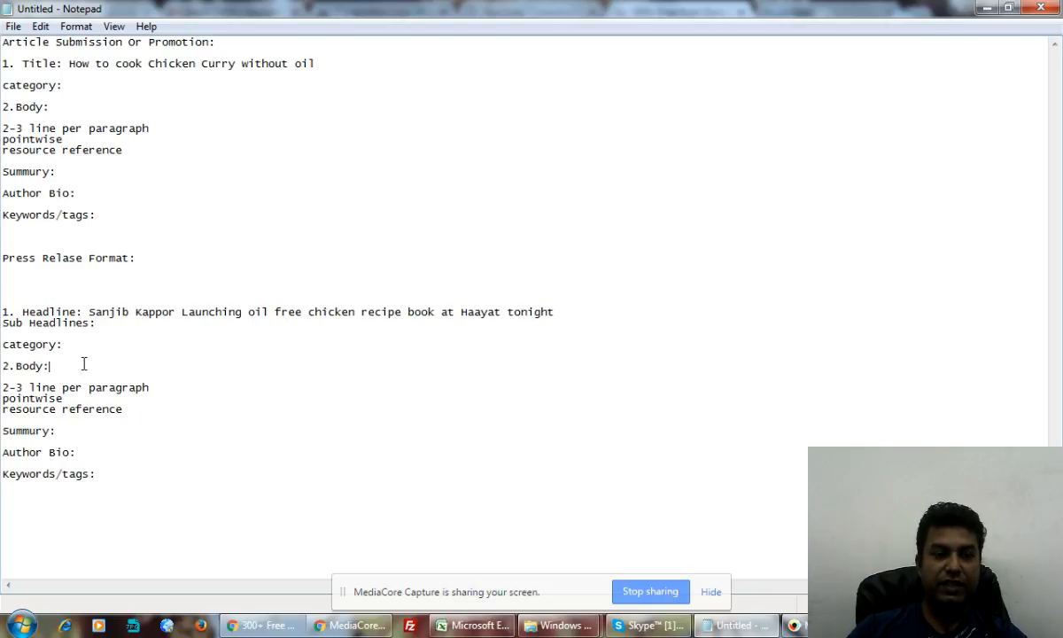
{"action": "type", "text": "< Da"}
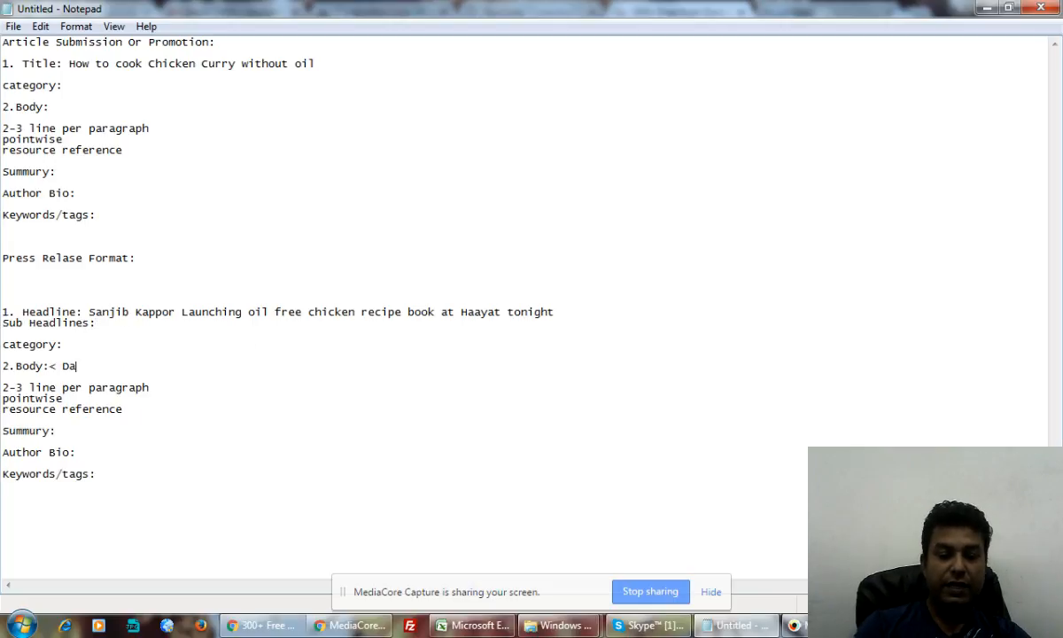
{"action": "type", "text": "te/Location)"}
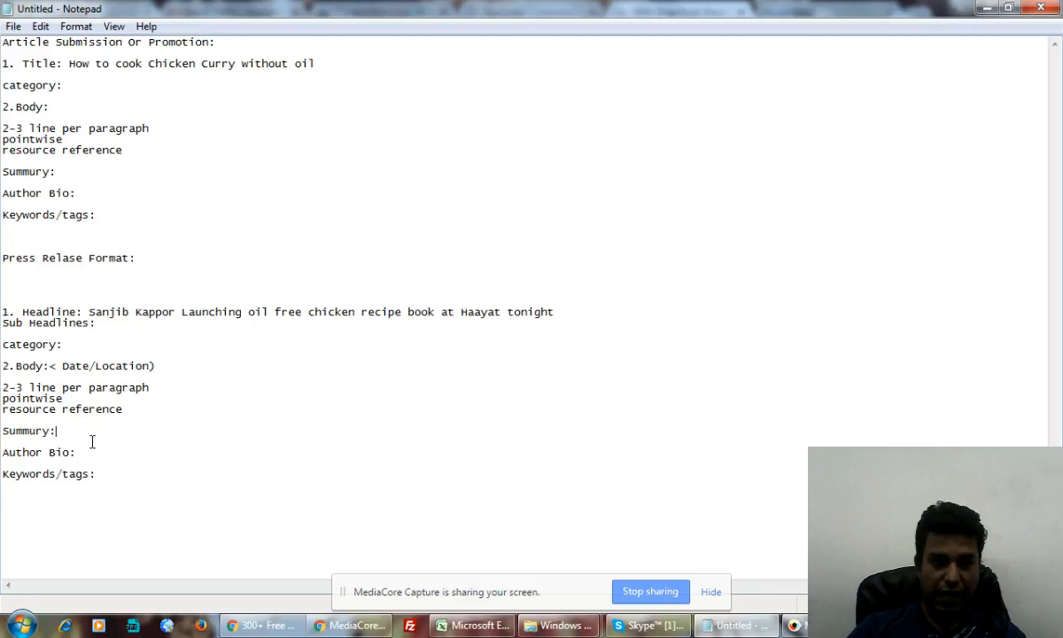
Replace the "Author Bio:" line in the press release outline with "Business Information:", followed by a blank line.
{"action": "left_click_drag", "start_coordinate": [3, 452], "coordinate": [90, 458]}
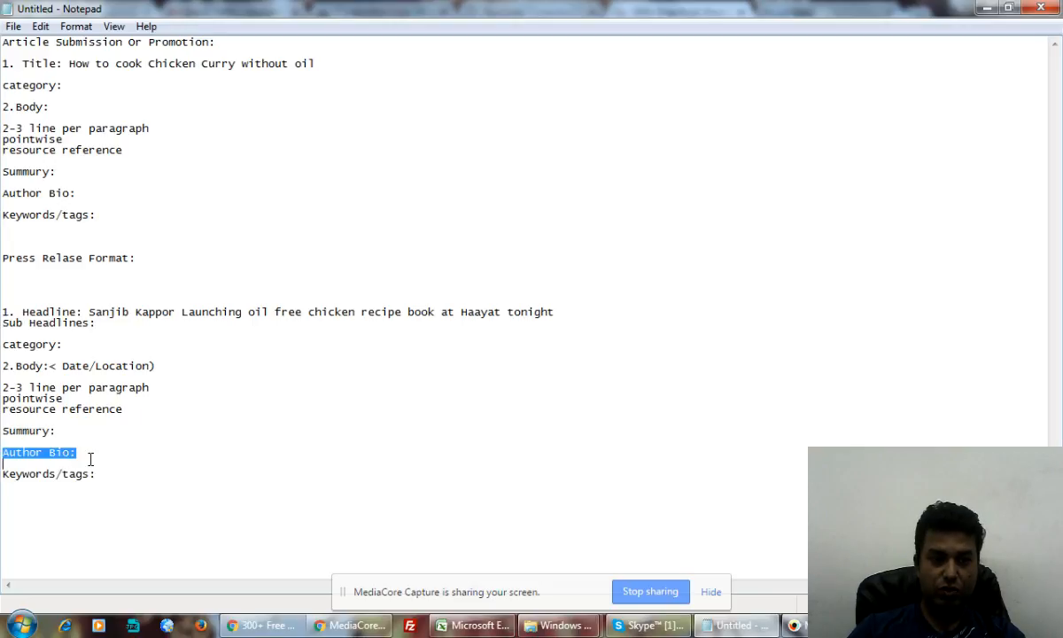
{"action": "type", "text": "Contact"}
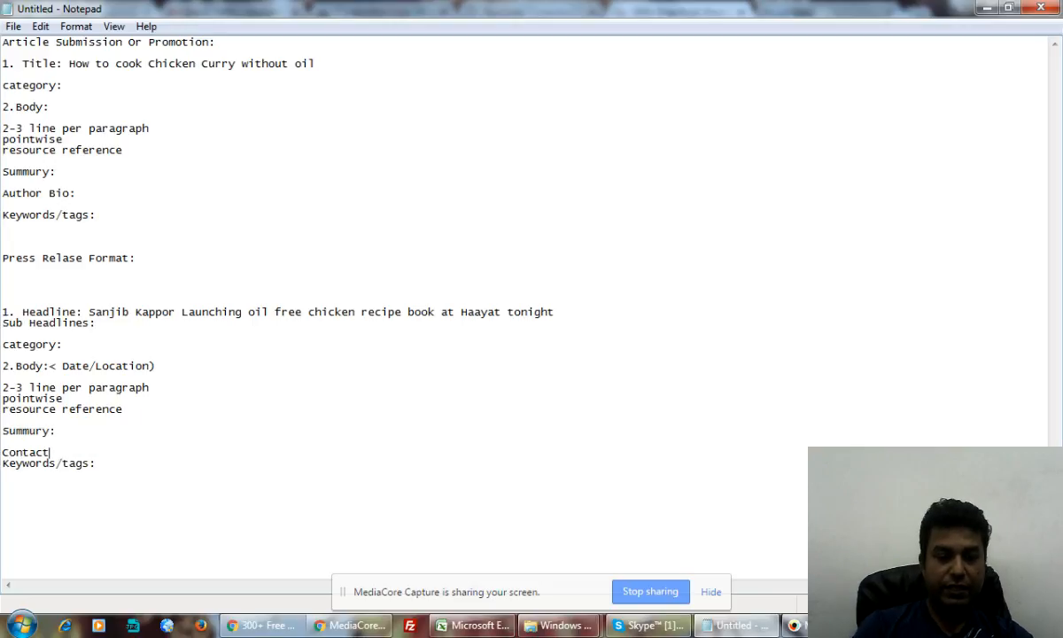
{"action": "key", "text": "BackSpace"}
{"action": "key", "text": "BackSpace"}
{"action": "key", "text": "BackSpace"}
{"action": "key", "text": "BackSpace"}
{"action": "key", "text": "BackSpace"}
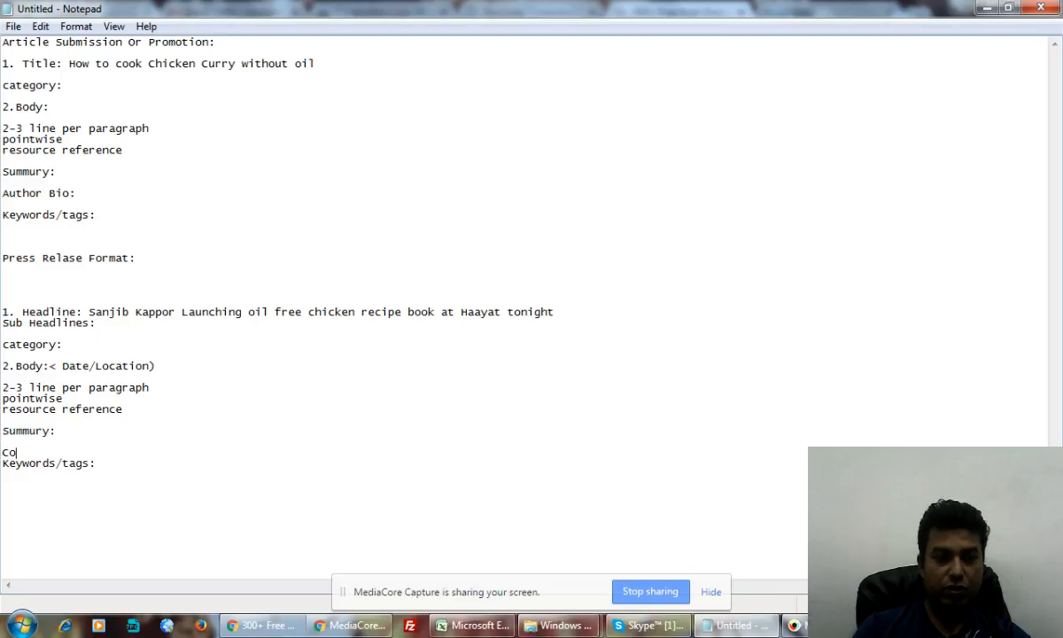
{"action": "type", "text": "Business Information:"}
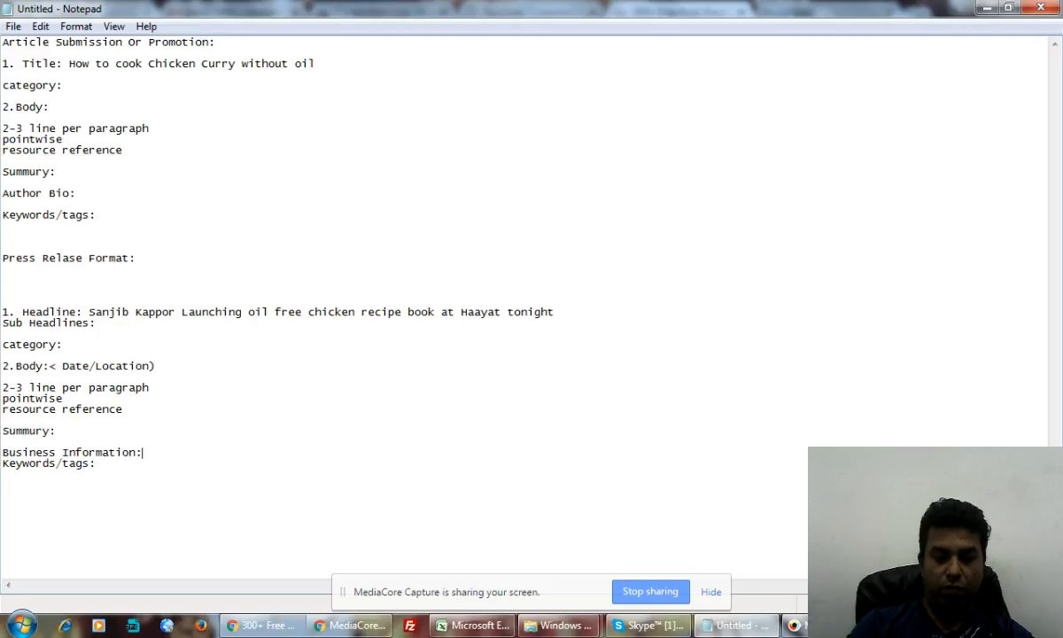
{"action": "key", "text": "Return"}
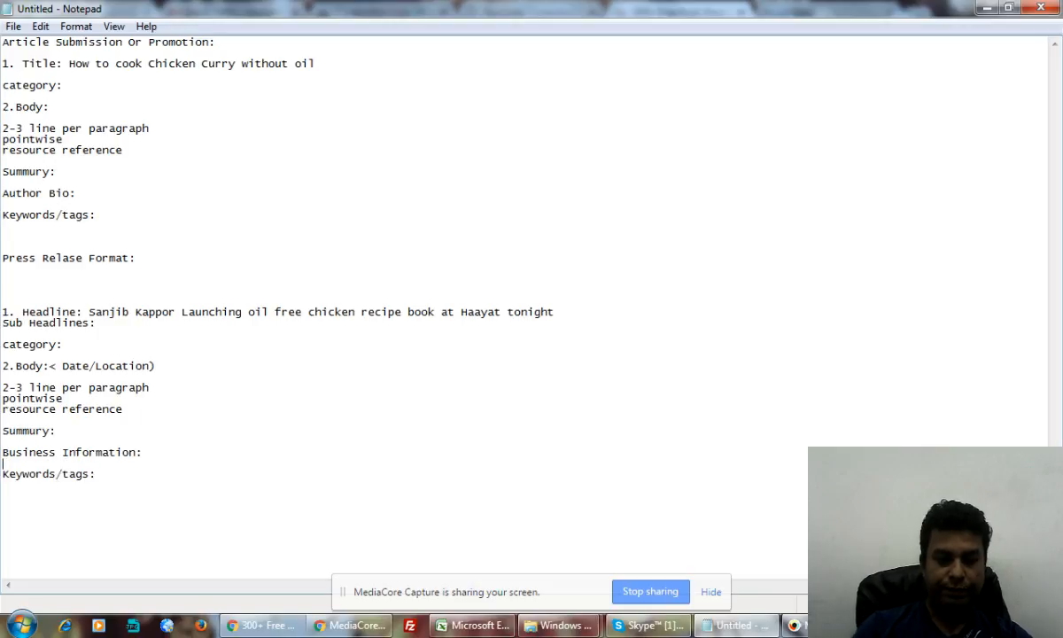
Add a "Business Contact Details:" line directly below "Business Information:" in the press release outline, followed by a blank line.
{"action": "type", "text": "usien"}
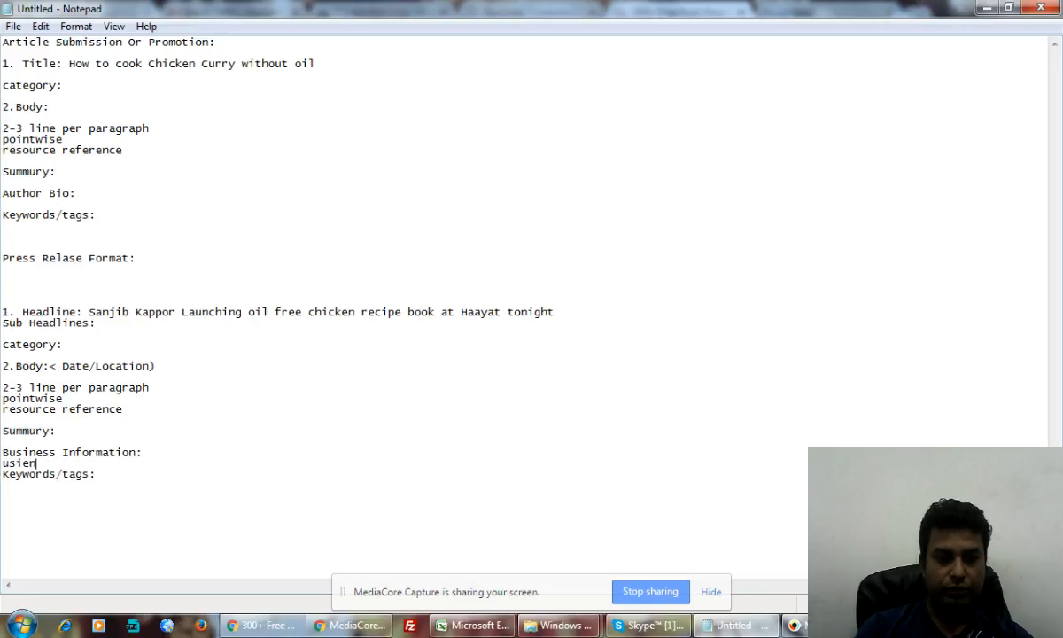
{"action": "key", "text": "BackSpace"}
{"action": "key", "text": "BackSpace"}
{"action": "key", "text": "BackSpace"}
{"action": "key", "text": "BackSpace"}
{"action": "type", "text": "usiness Contact"}
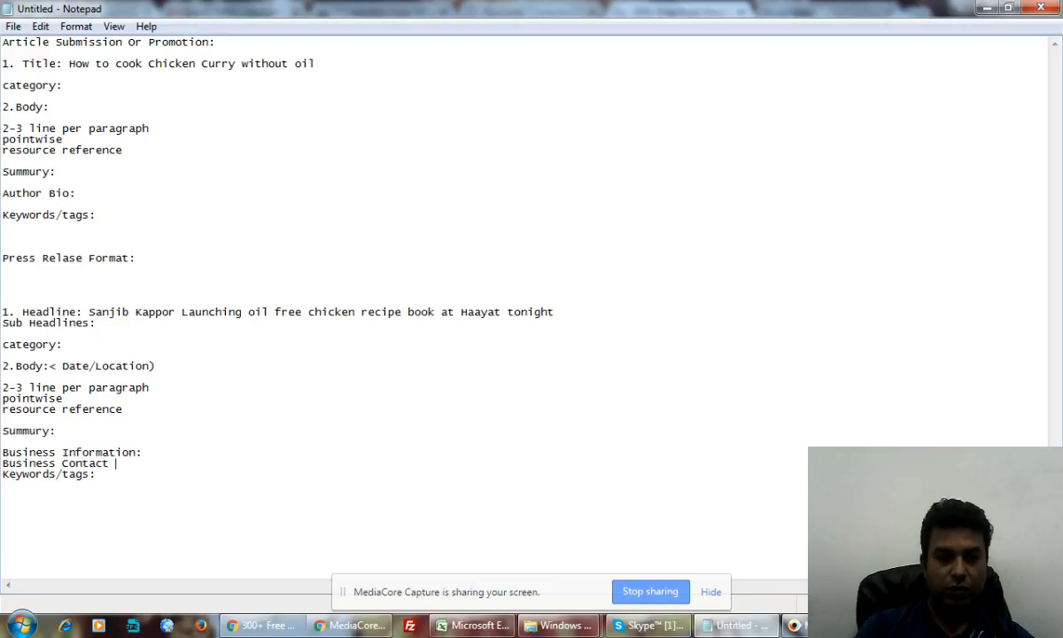
{"action": "type", "text": " Details:"}
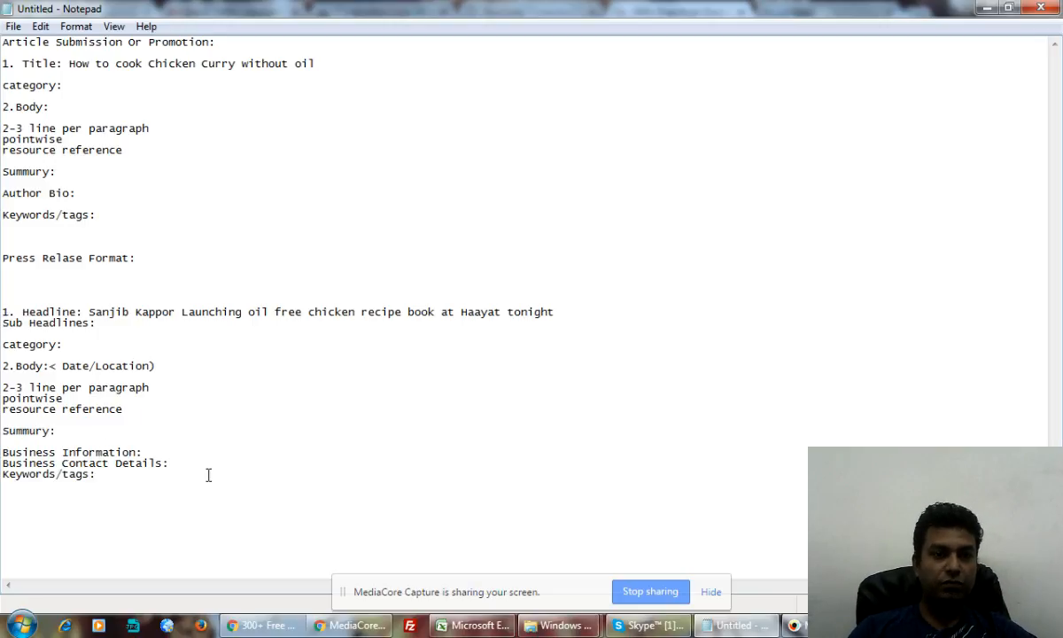
{"action": "key", "text": "Return"}
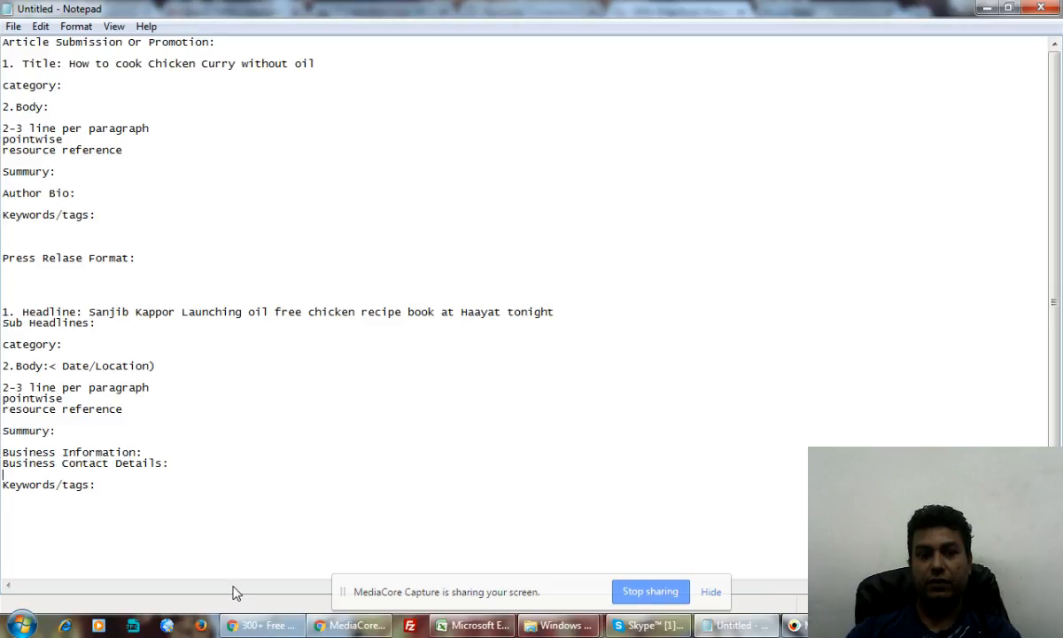
Switch to Chrome and search the Income Mantra site for "press relase".
{"action": "left_click", "coordinate": [261, 625]}
{"action": "left_click", "coordinate": [849, 312]}
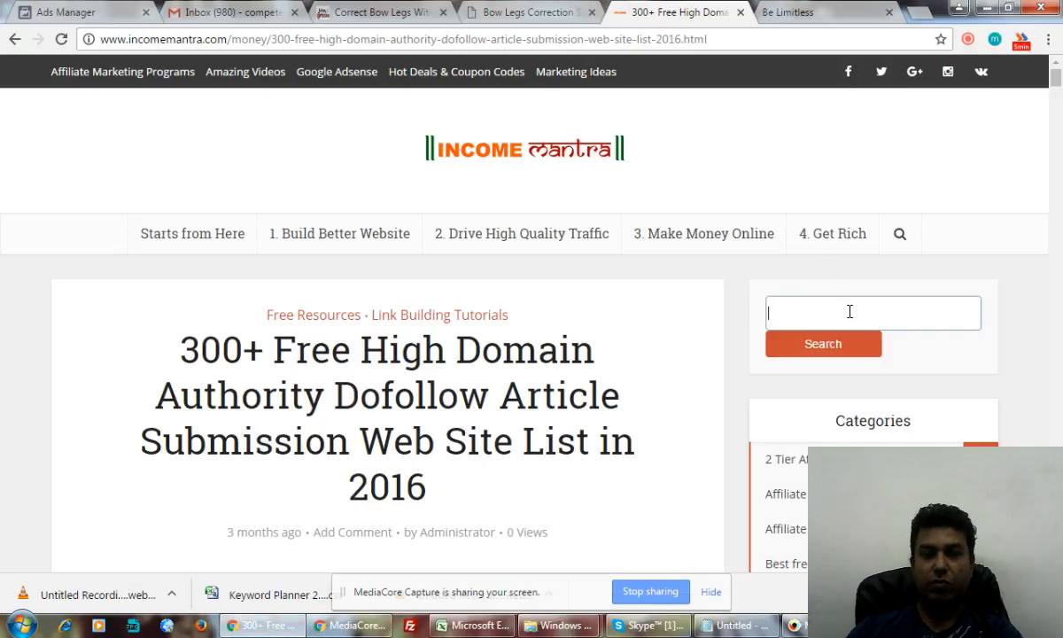
{"action": "type", "text": "pres"}
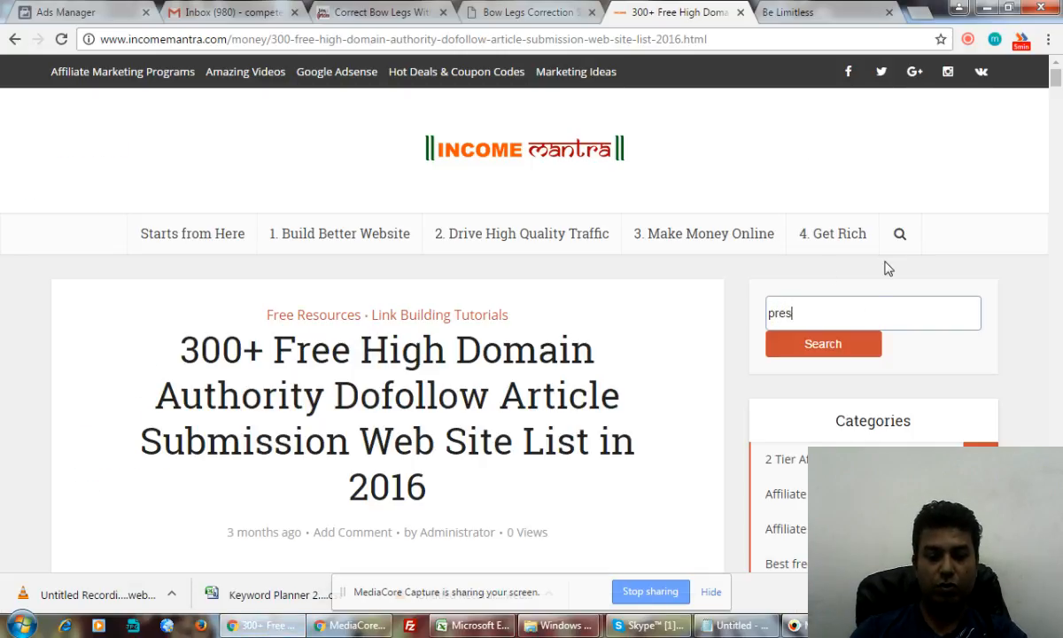
{"action": "type", "text": "s relase"}
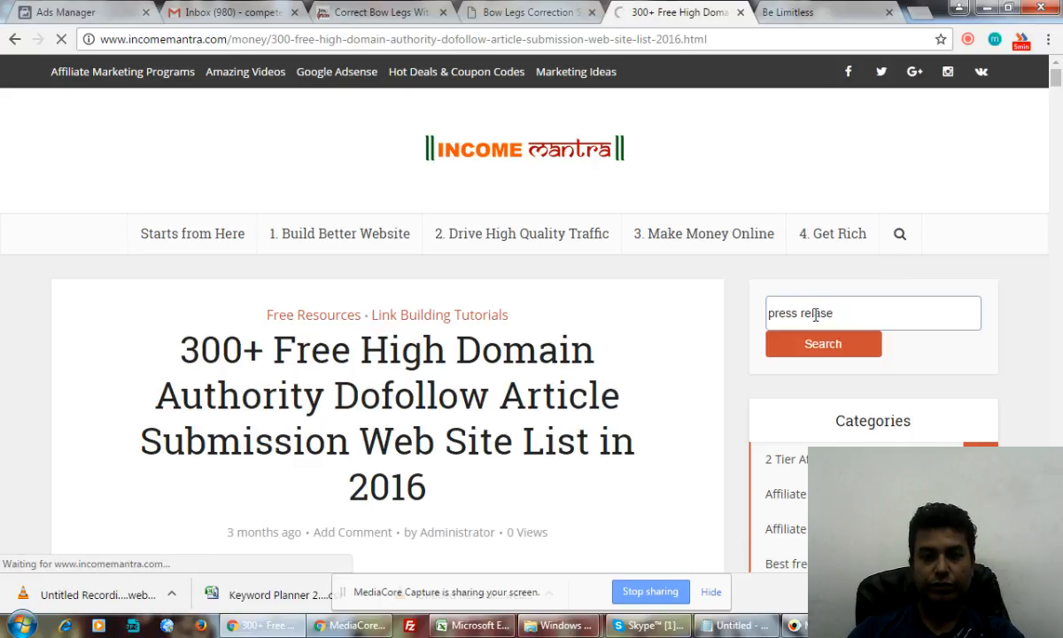
{"action": "left_click", "coordinate": [823, 340]}
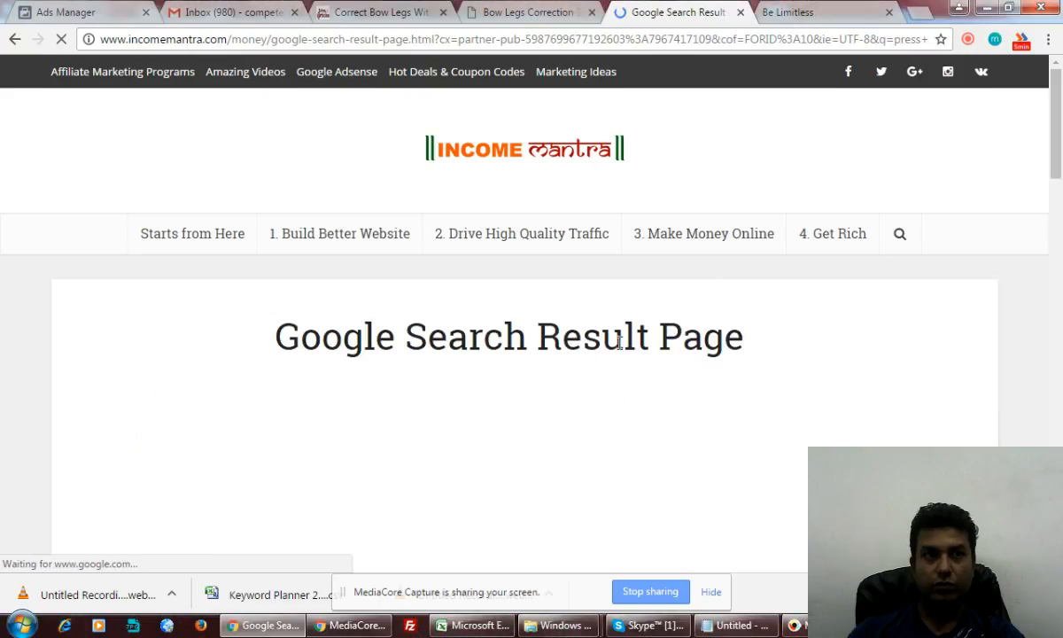
Open the search result "Free 700 Press Release Submission sites list with High Domain Authority".
{"action": "scroll", "coordinate": [619, 343], "scroll_direction": "down", "scroll_amount": 3}
{"action": "scroll", "coordinate": [619, 343], "scroll_direction": "down", "scroll_amount": 2}
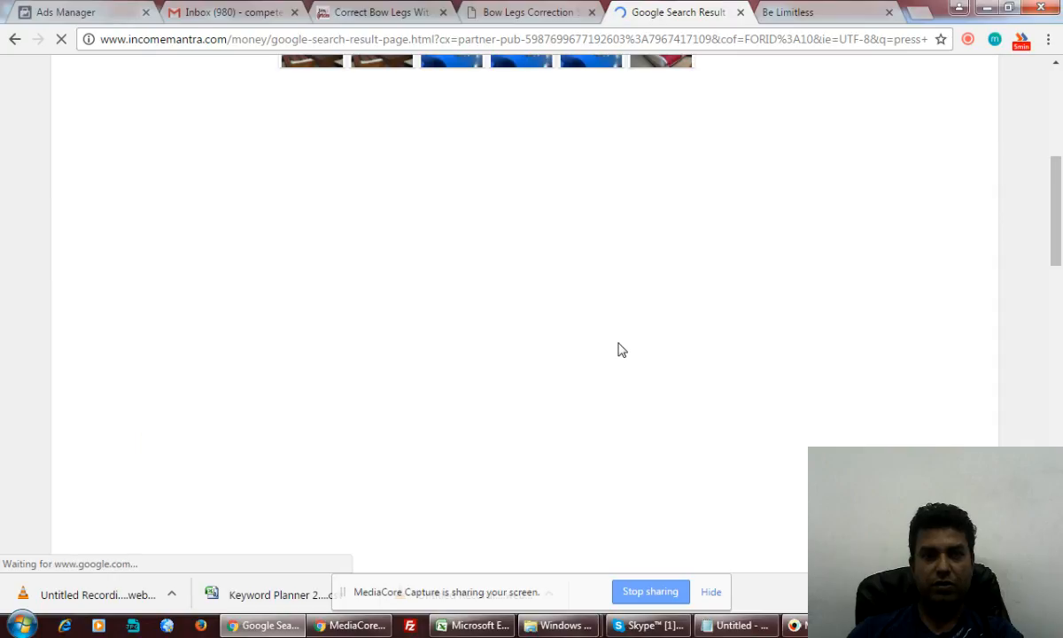
{"action": "scroll", "coordinate": [619, 344], "scroll_direction": "up", "scroll_amount": 5}
{"action": "scroll", "coordinate": [619, 344], "scroll_direction": "down", "scroll_amount": 6}
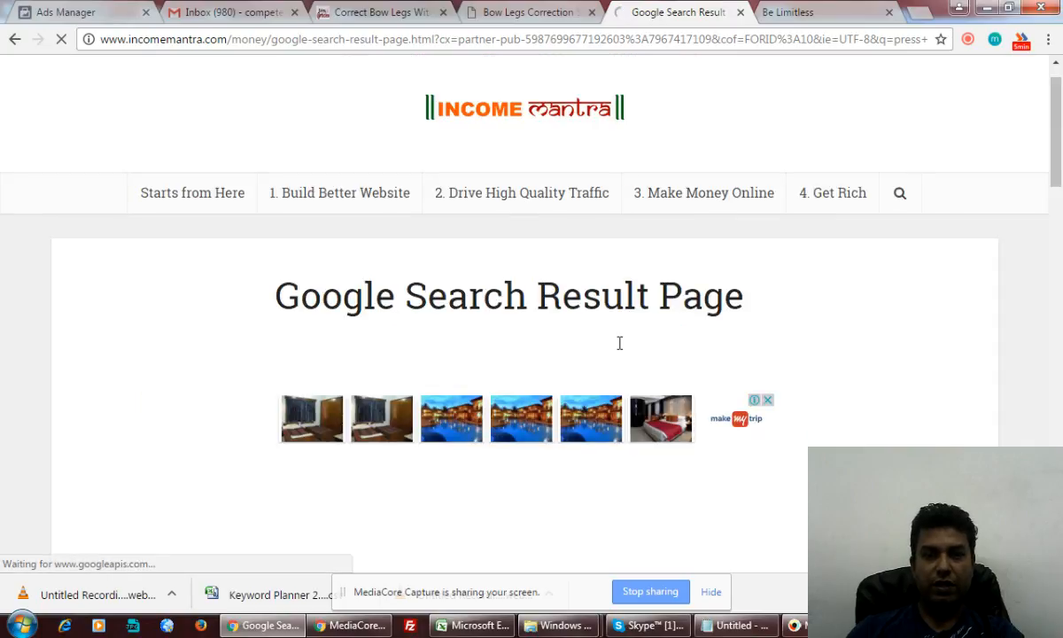
{"action": "scroll", "coordinate": [620, 352], "scroll_direction": "down", "scroll_amount": 3}
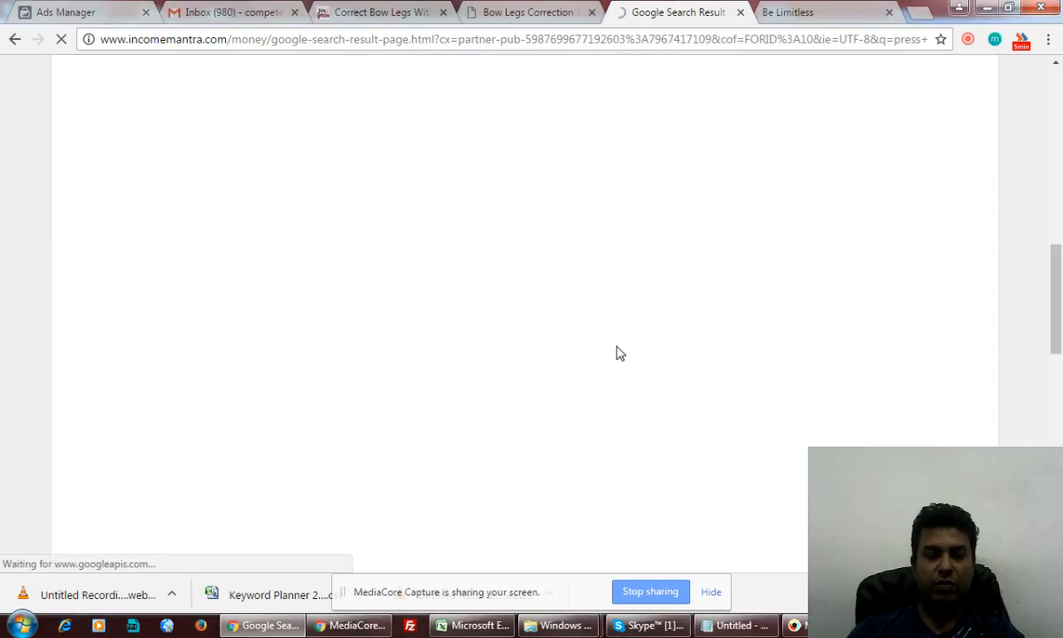
{"action": "scroll", "coordinate": [611, 331], "scroll_direction": "up", "scroll_amount": 5}
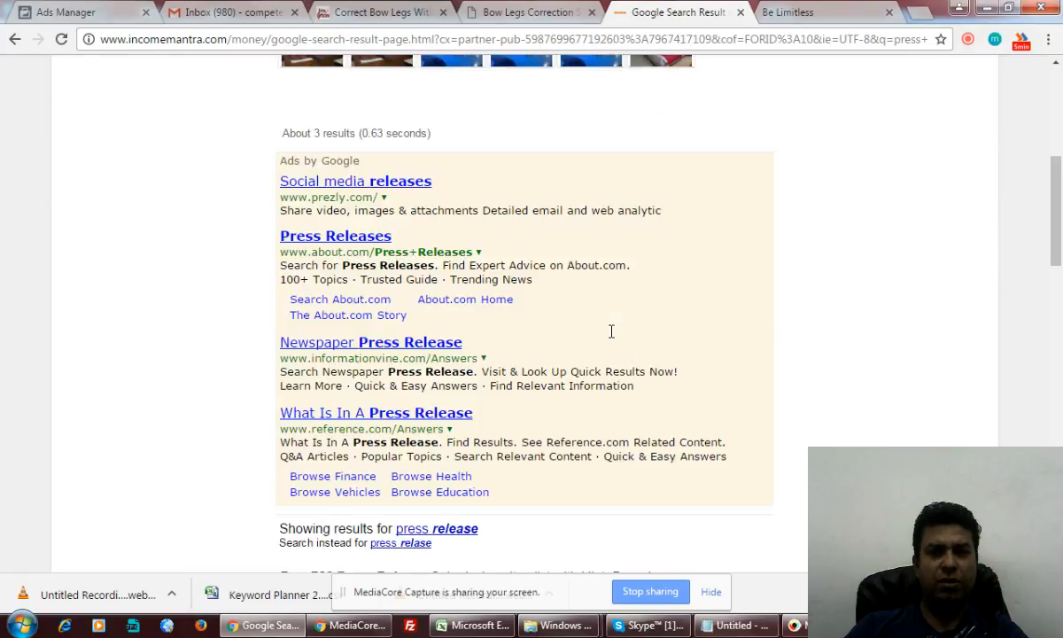
{"action": "scroll", "coordinate": [612, 336], "scroll_direction": "down", "scroll_amount": 4}
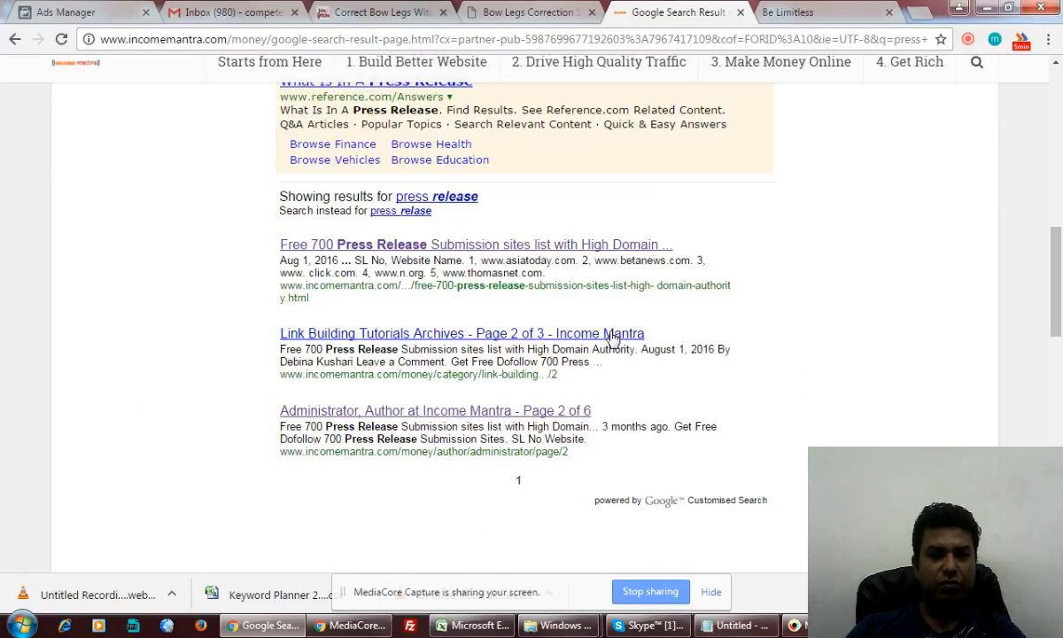
{"action": "left_click", "coordinate": [433, 252]}
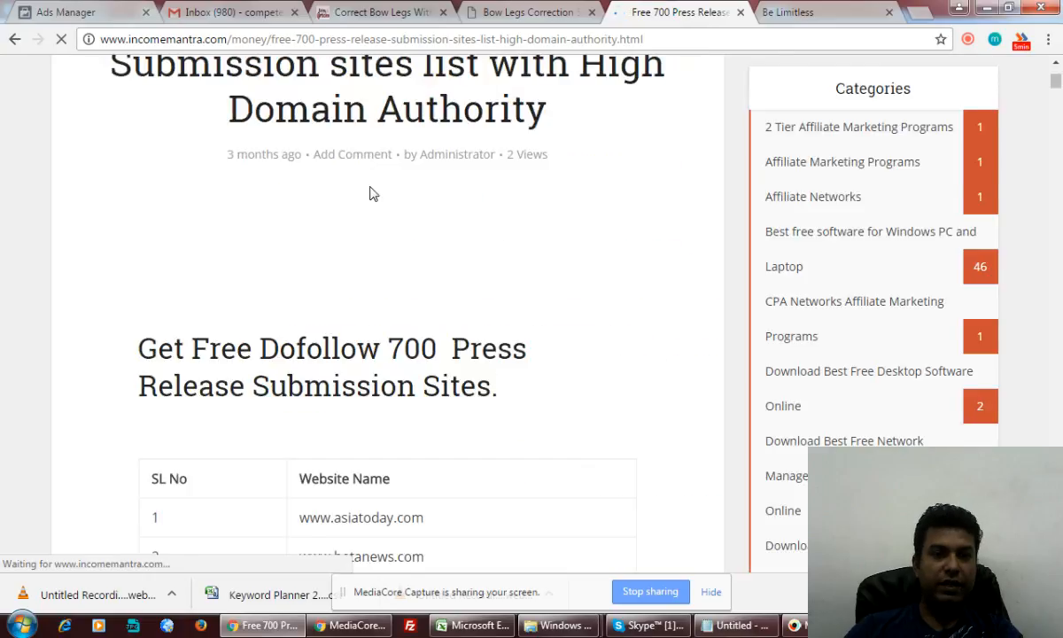
Look through the numbered table of press release submission websites on the article page.
{"action": "scroll", "coordinate": [306, 419], "scroll_direction": "down", "scroll_amount": 4}
{"action": "scroll", "coordinate": [305, 419], "scroll_direction": "down", "scroll_amount": 2}
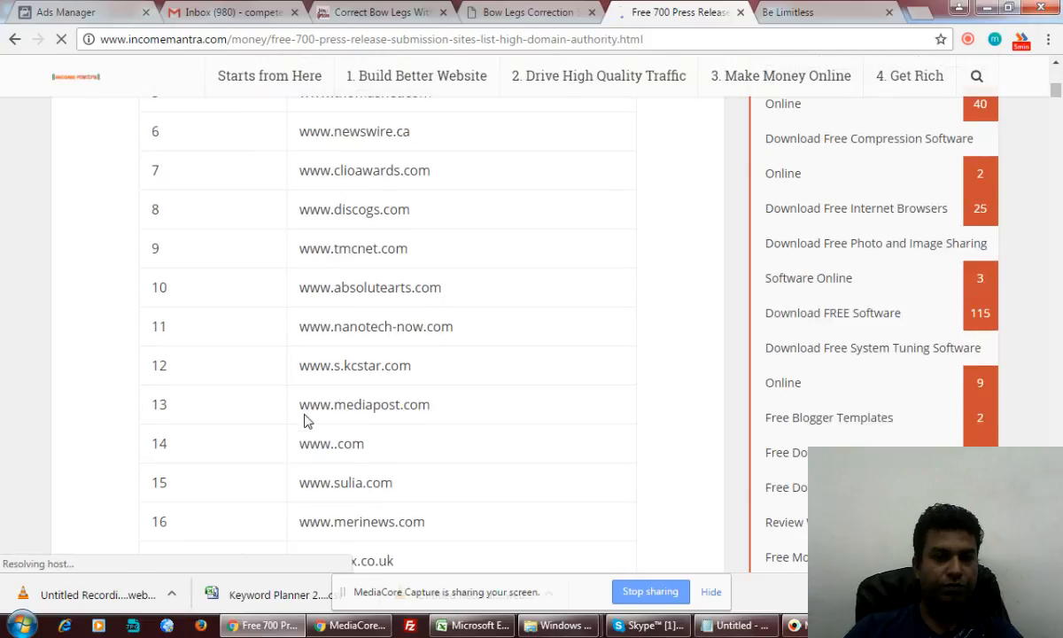
{"action": "scroll", "coordinate": [306, 419], "scroll_direction": "down", "scroll_amount": 4}
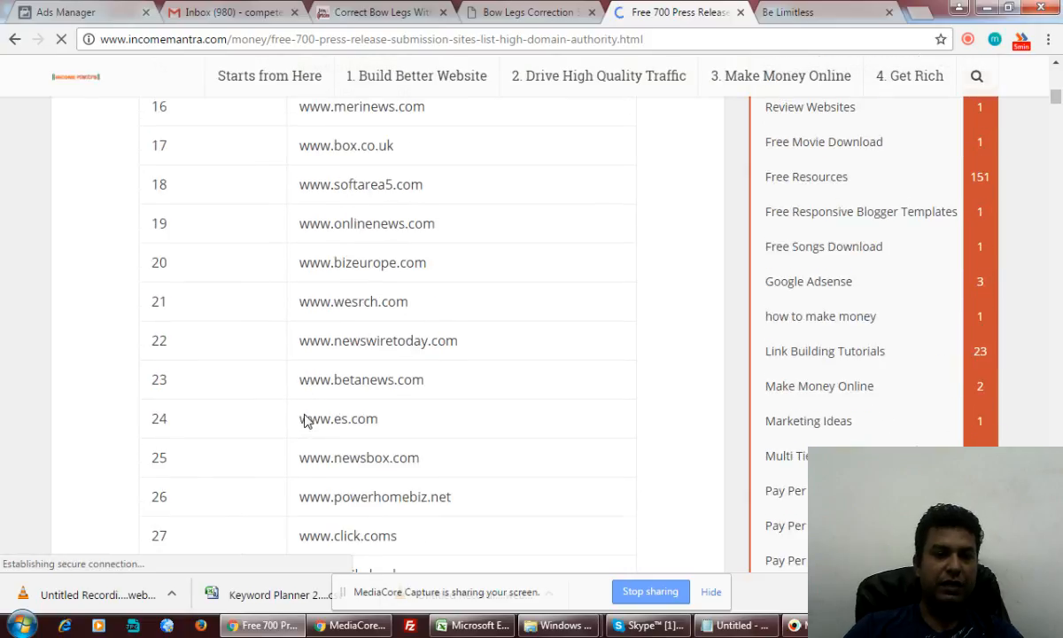
{"action": "scroll", "coordinate": [305, 419], "scroll_direction": "down", "scroll_amount": 7}
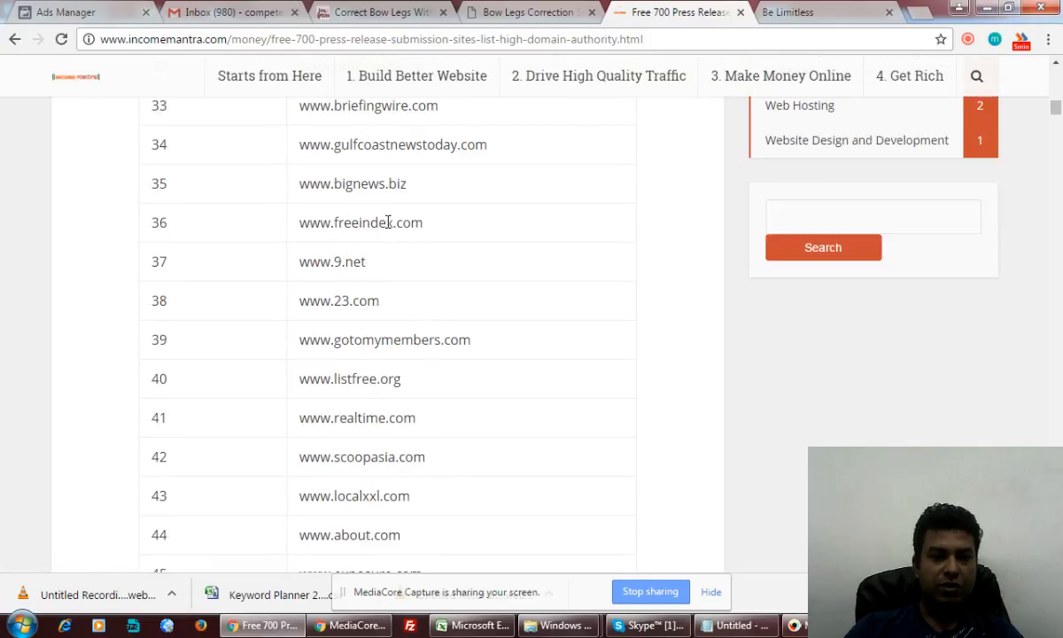
{"action": "scroll", "coordinate": [381, 258], "scroll_direction": "up", "scroll_amount": 4}
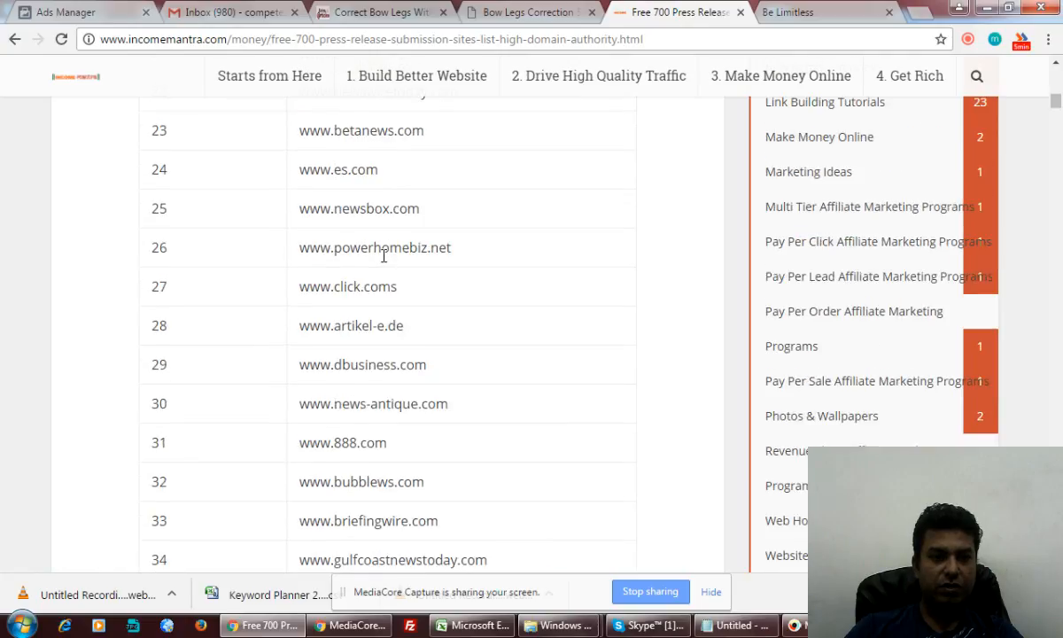
{"action": "scroll", "coordinate": [382, 256], "scroll_direction": "up", "scroll_amount": 8}
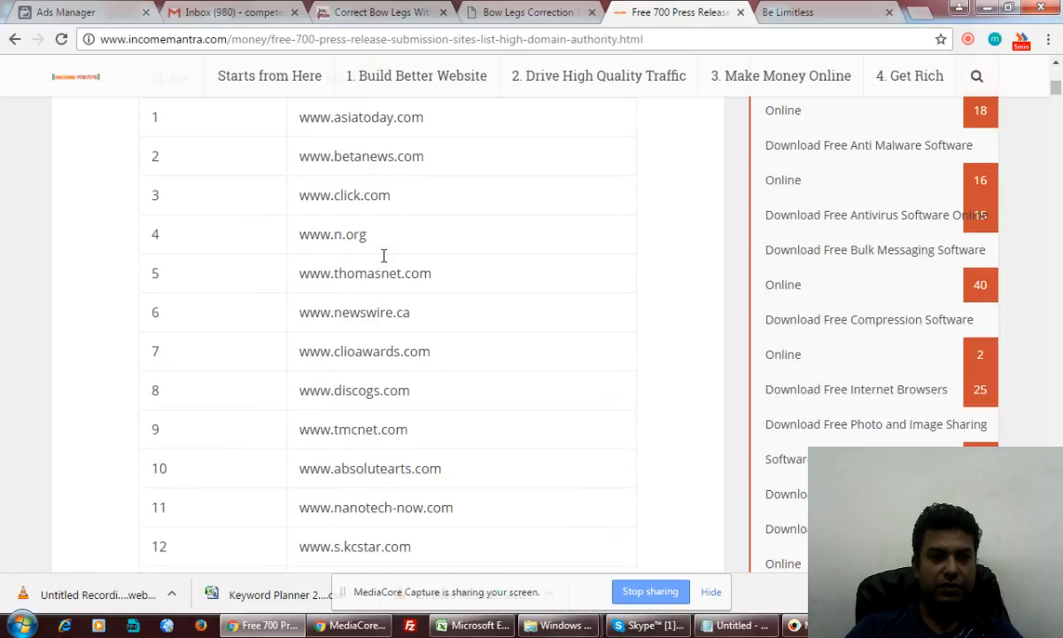
{"action": "scroll", "coordinate": [382, 256], "scroll_direction": "up", "scroll_amount": 2}
{"action": "scroll", "coordinate": [382, 261], "scroll_direction": "down", "scroll_amount": 12}
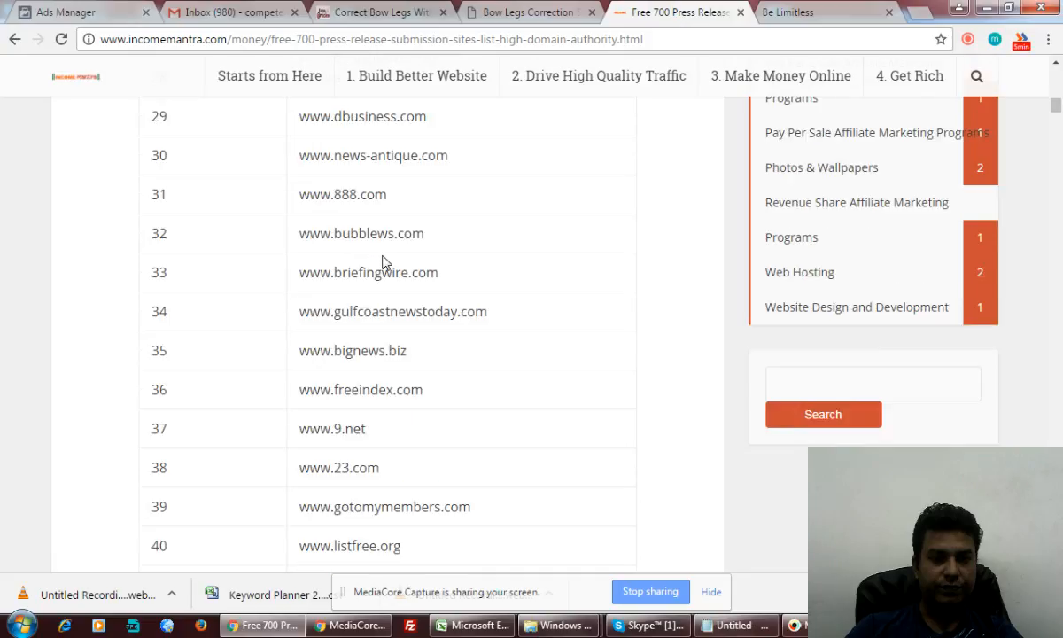
{"action": "scroll", "coordinate": [382, 261], "scroll_direction": "down", "scroll_amount": 1}
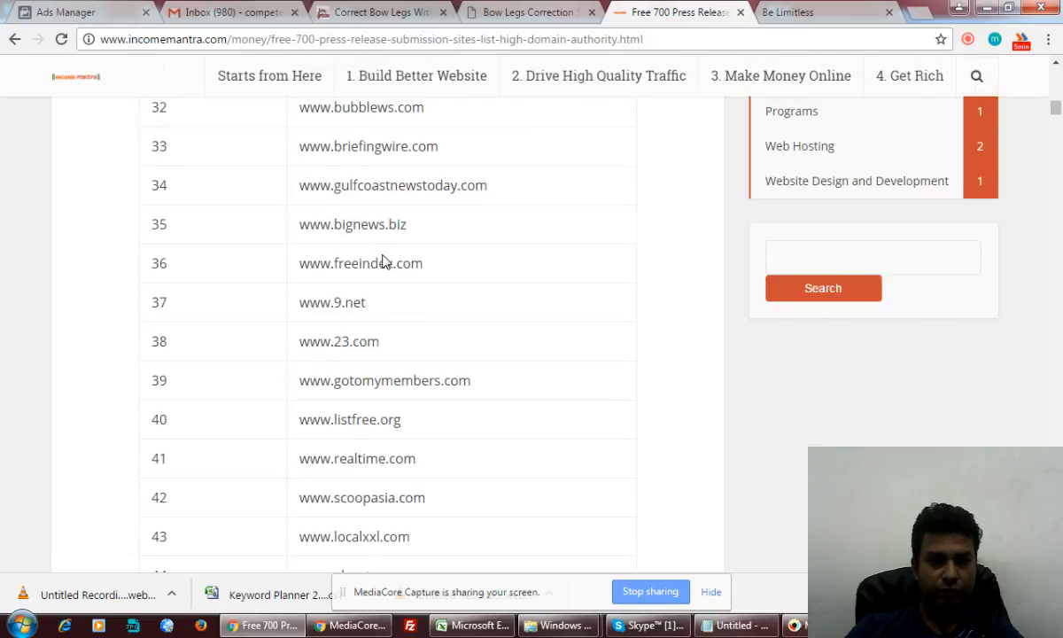
{"action": "scroll", "coordinate": [383, 261], "scroll_direction": "down", "scroll_amount": 4}
{"action": "scroll", "coordinate": [383, 261], "scroll_direction": "down", "scroll_amount": 4}
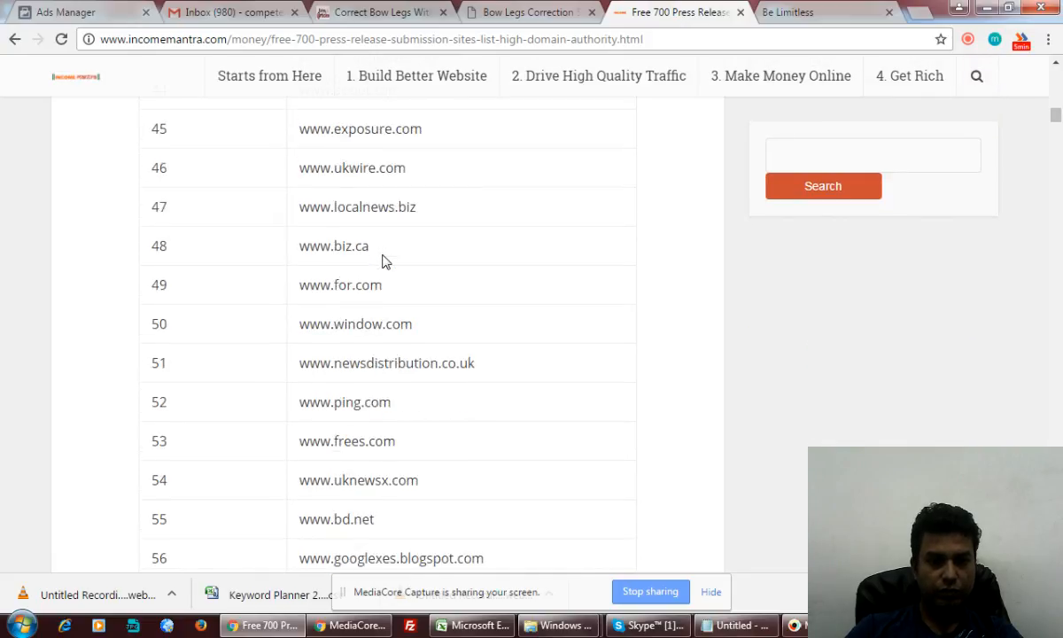
{"action": "scroll", "coordinate": [384, 255], "scroll_direction": "down", "scroll_amount": 9}
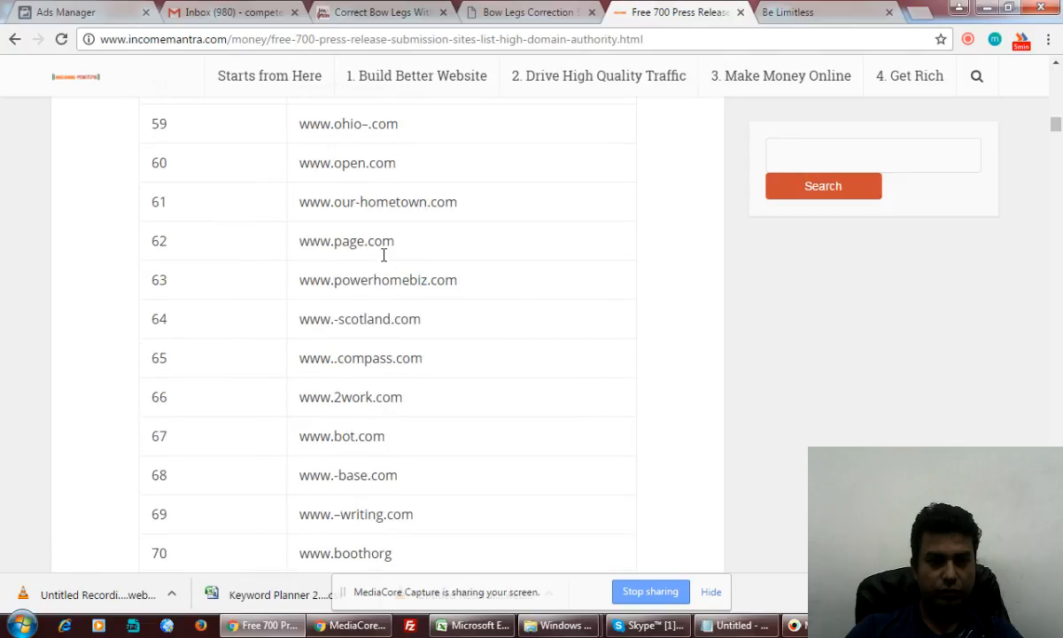
{"action": "scroll", "coordinate": [383, 255], "scroll_direction": "down", "scroll_amount": 4}
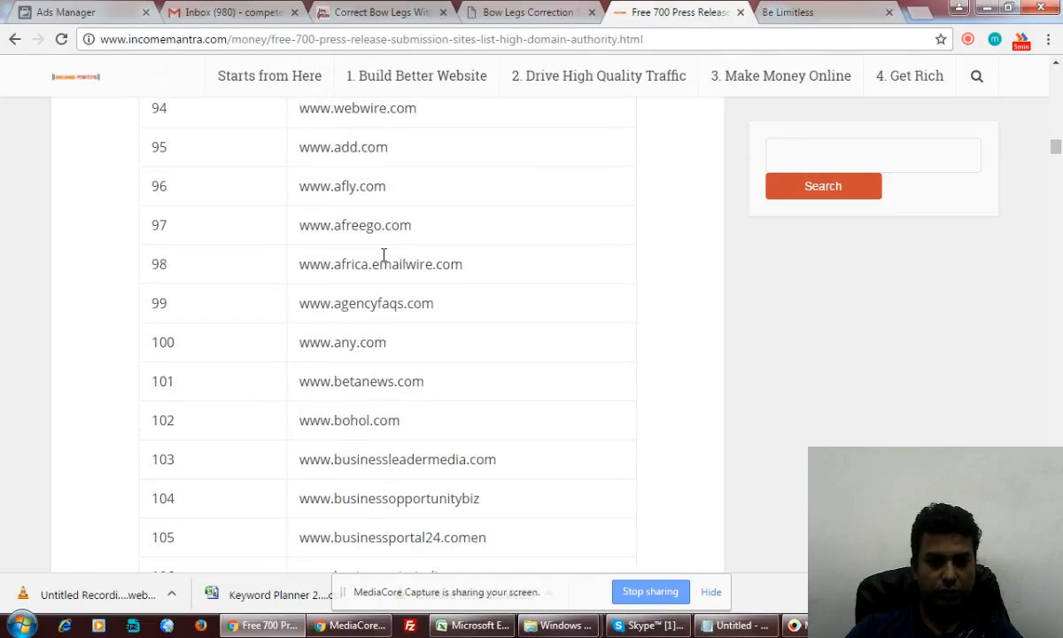
{"action": "scroll", "coordinate": [383, 260], "scroll_direction": "down", "scroll_amount": 3}
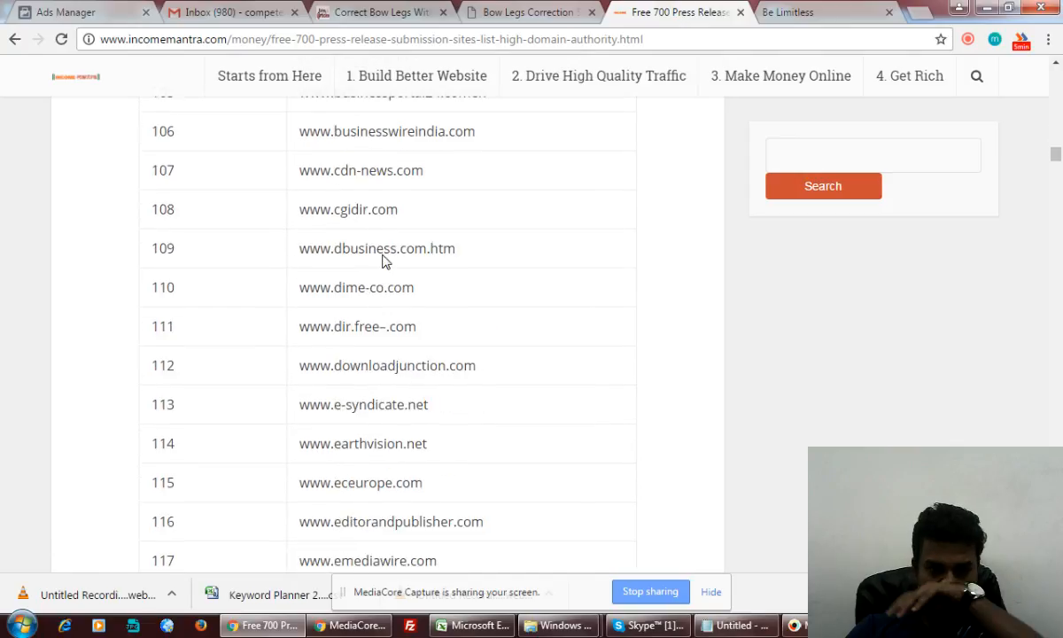
{"action": "scroll", "coordinate": [384, 257], "scroll_direction": "down", "scroll_amount": 3}
{"action": "scroll", "coordinate": [383, 257], "scroll_direction": "down", "scroll_amount": 4}
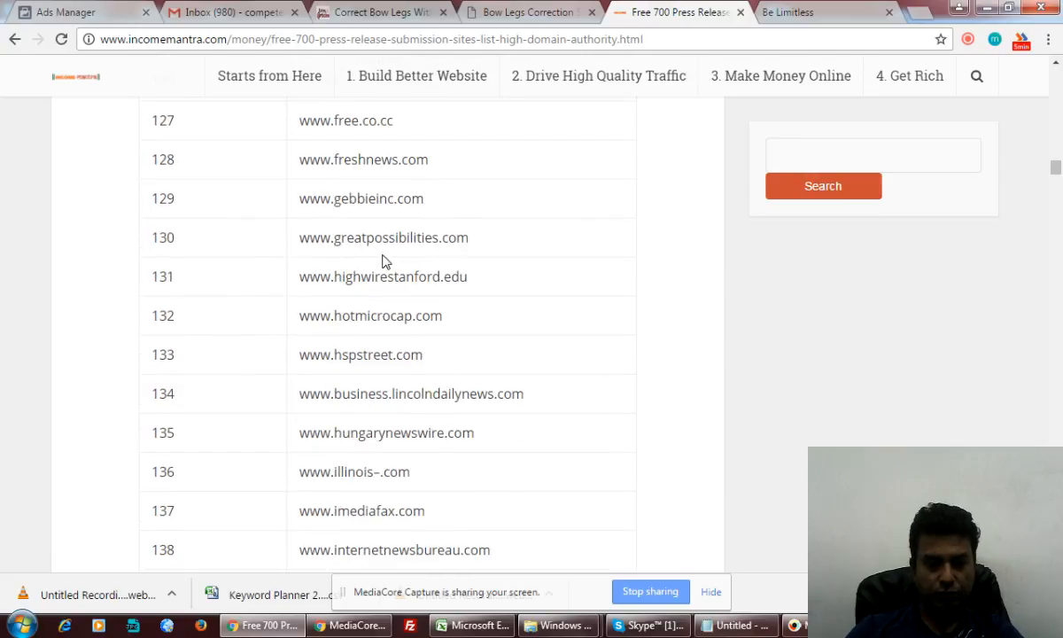
{"action": "scroll", "coordinate": [384, 259], "scroll_direction": "down", "scroll_amount": 5}
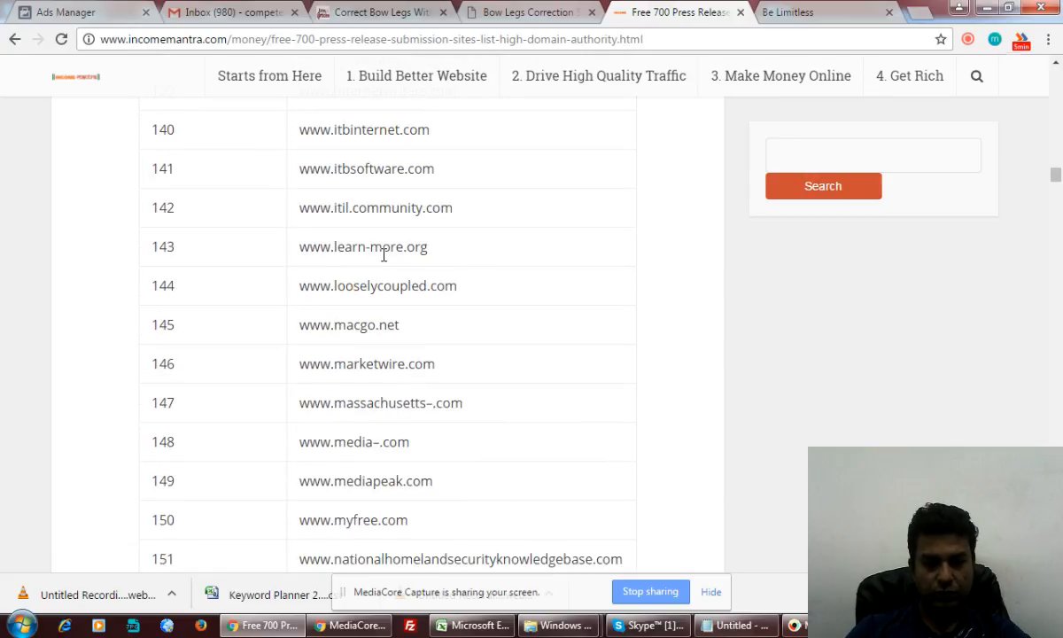
{"action": "key", "text": "ctrl+f"}
{"action": "type", "text": "188"}
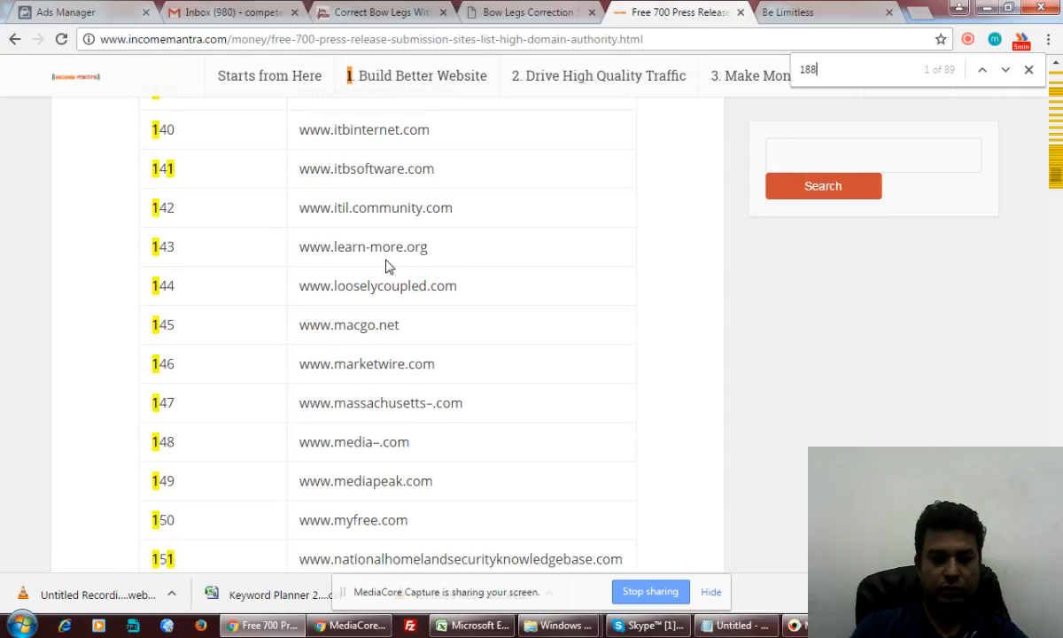
{"action": "type", "text": "8"}
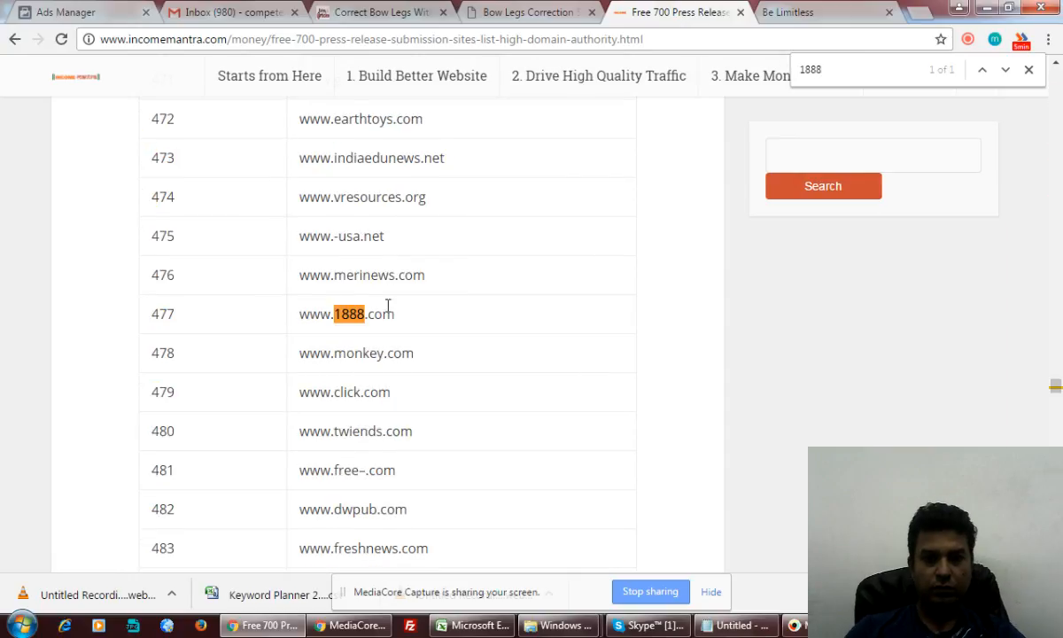
{"action": "left_click_drag", "start_coordinate": [395, 314], "coordinate": [303, 317]}
{"action": "key", "text": "ctrl+c"}
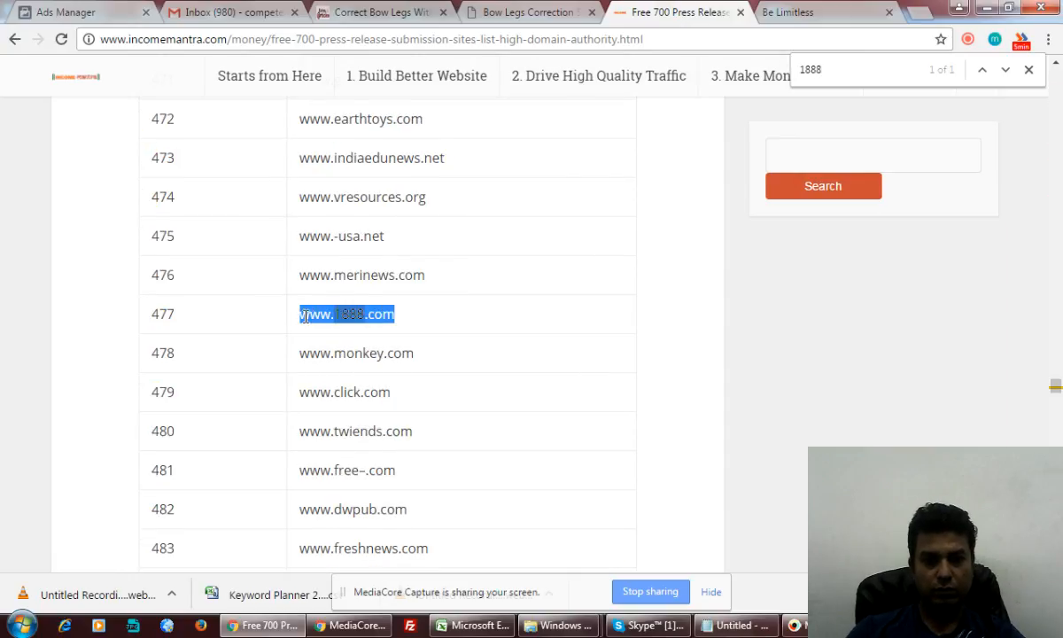
{"action": "left_click", "coordinate": [797, 13]}
{"action": "left_click", "coordinate": [800, 38]}
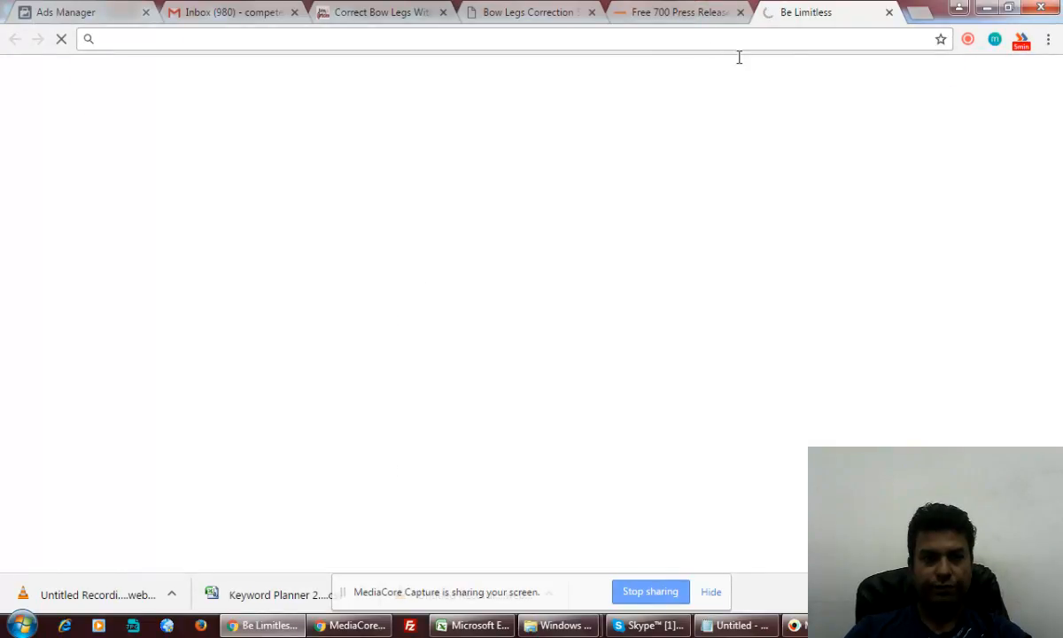
{"action": "key", "text": "ctrl+v"}
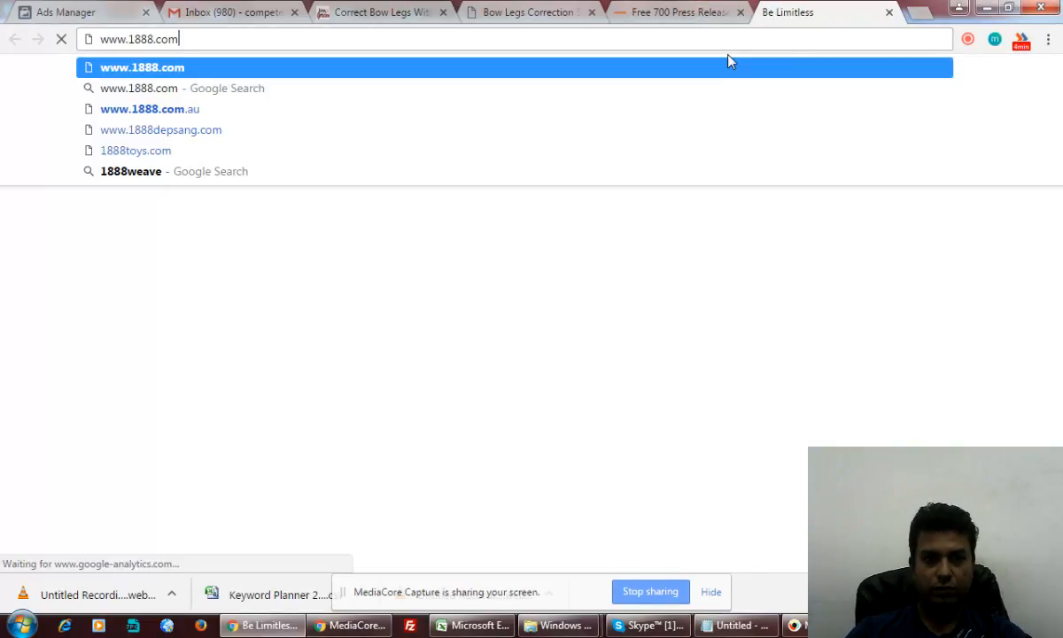
{"action": "key", "text": "Return"}
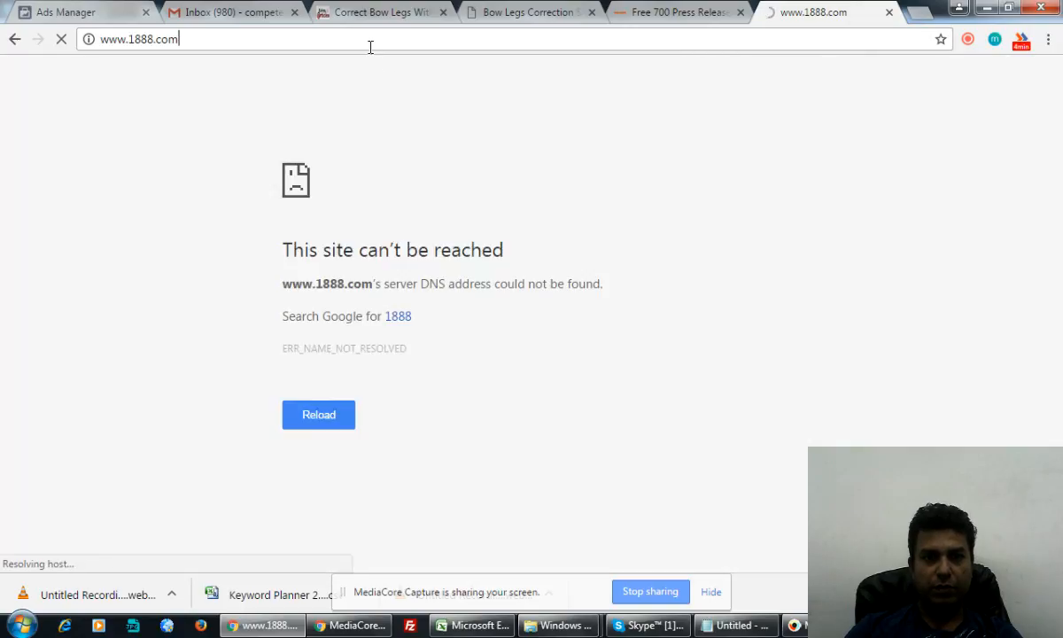
{"action": "left_click", "coordinate": [192, 45]}
{"action": "left_click_drag", "start_coordinate": [192, 45], "coordinate": [97, 39]}
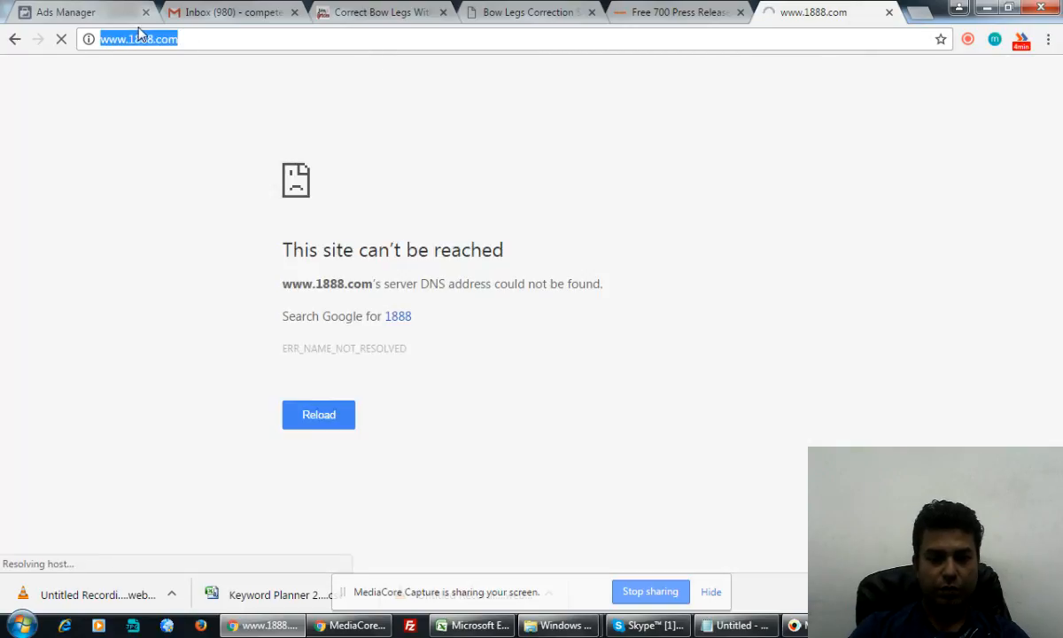
{"action": "type", "text": "prweb.co"}
{"action": "key", "text": "Return"}
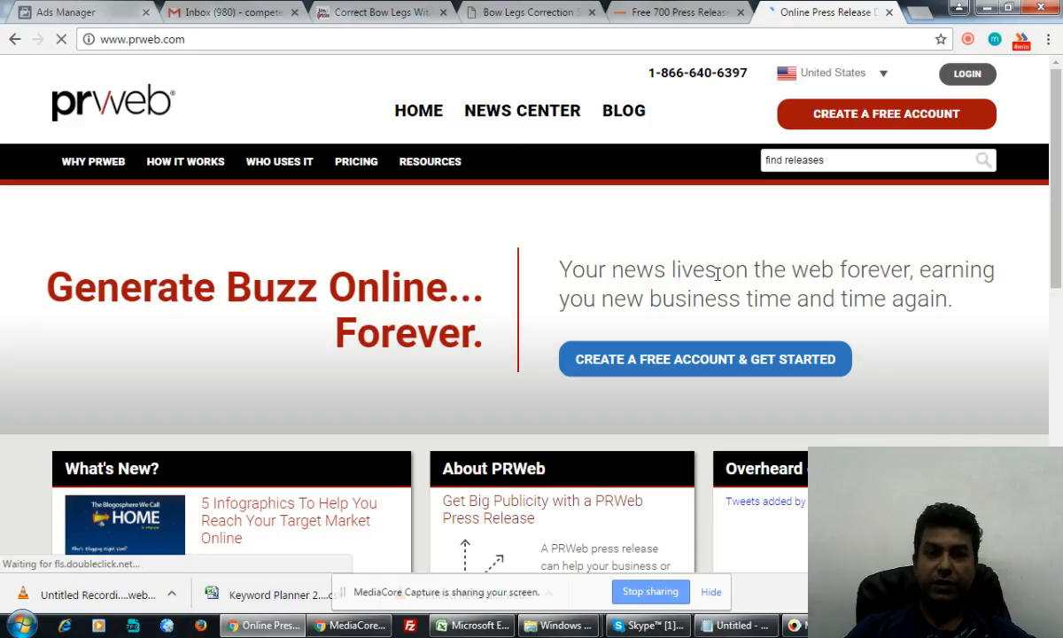
Open PRWeb's News Center and bring up the release "Cloud Equity Group Announces Acquisition of NodeServ".
{"action": "scroll", "coordinate": [716, 277], "scroll_direction": "down", "scroll_amount": 5}
{"action": "scroll", "coordinate": [715, 280], "scroll_direction": "up", "scroll_amount": 5}
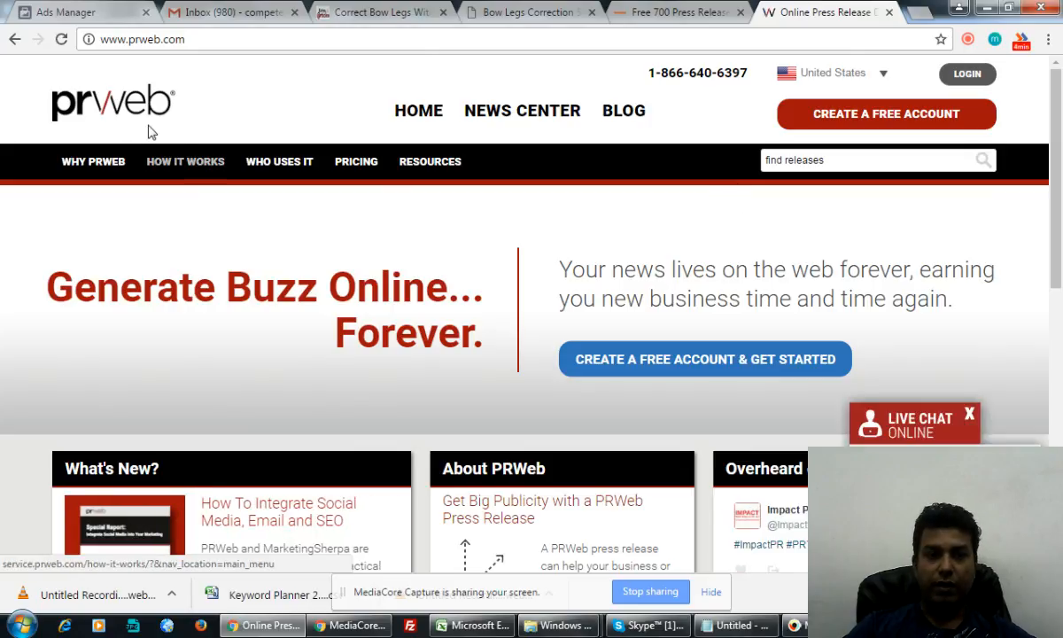
{"action": "left_click", "coordinate": [530, 121]}
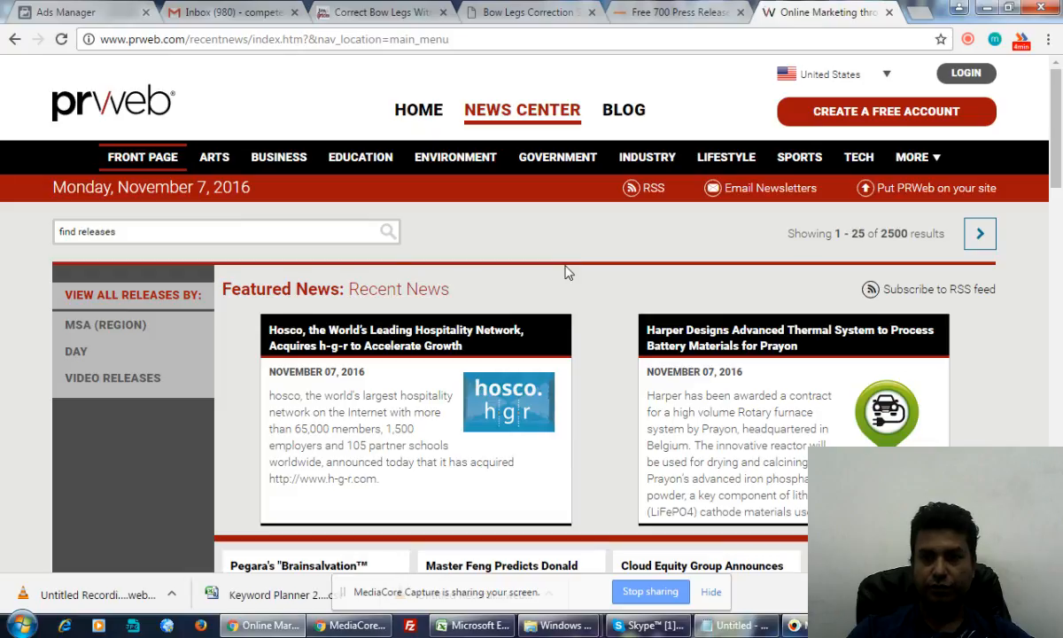
{"action": "scroll", "coordinate": [568, 273], "scroll_direction": "down", "scroll_amount": 2}
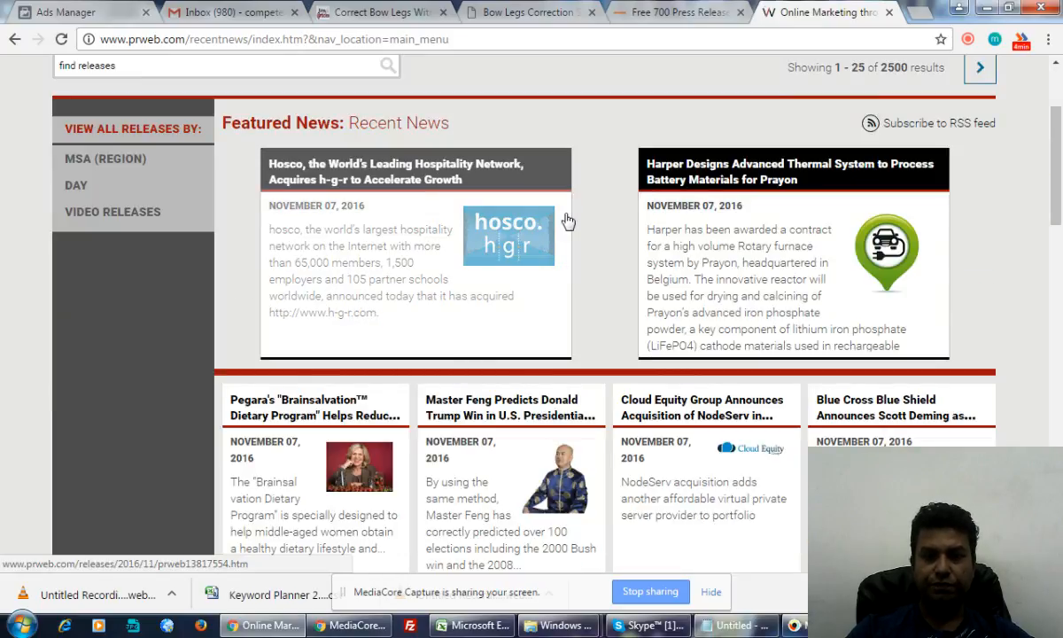
{"action": "scroll", "coordinate": [607, 240], "scroll_direction": "down", "scroll_amount": 2}
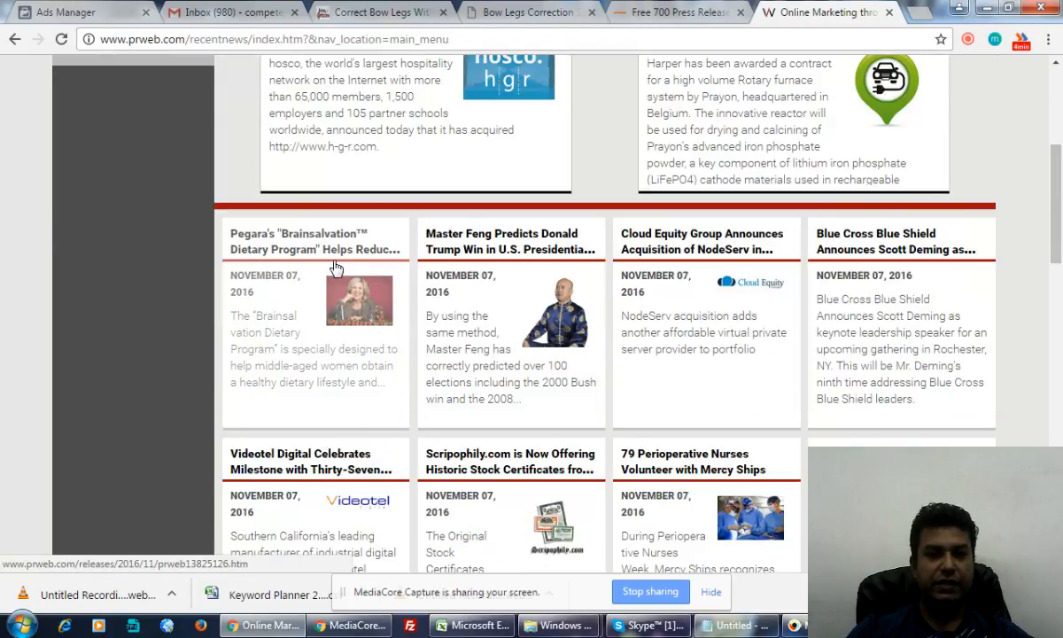
{"action": "left_click", "coordinate": [684, 247]}
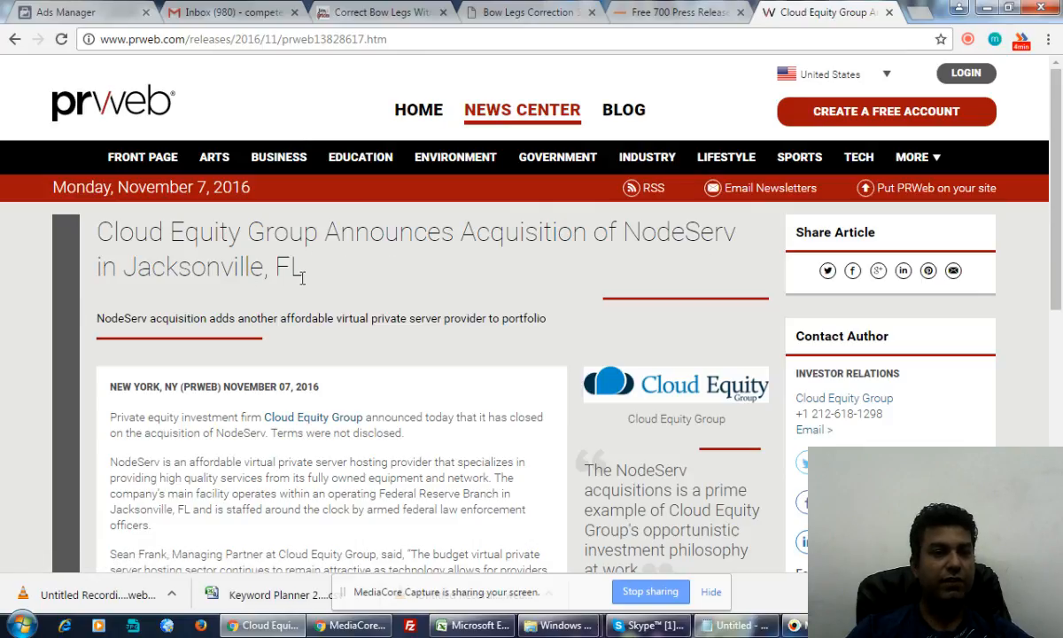
Examine the release's structure by highlighting its headline, summary line, dateline and opening body paragraphs one after another.
{"action": "left_click_drag", "start_coordinate": [304, 265], "coordinate": [87, 277]}
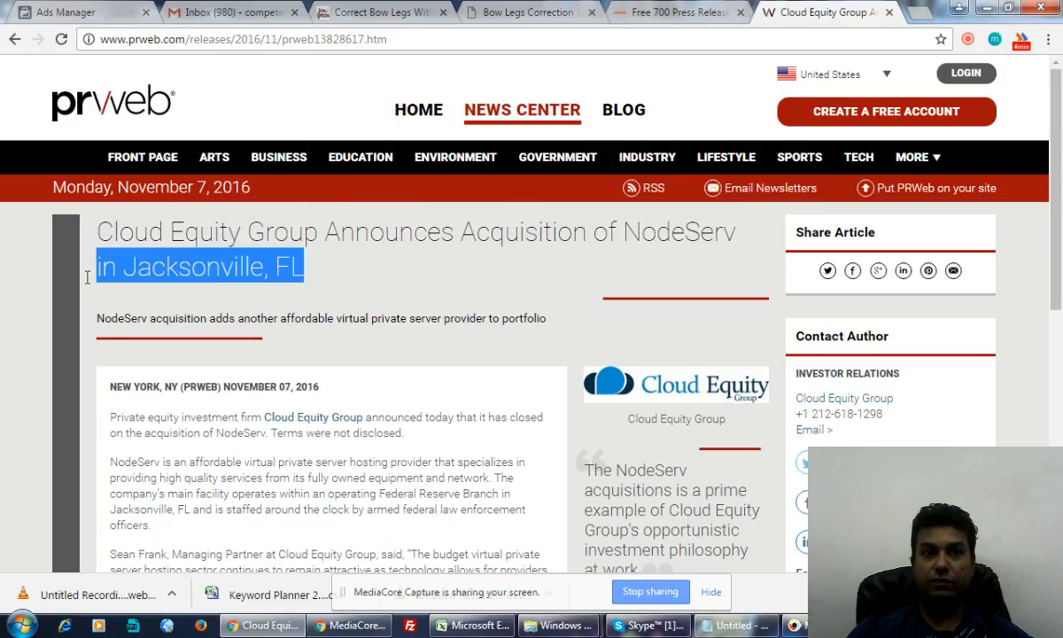
{"action": "left_click_drag", "start_coordinate": [103, 318], "coordinate": [594, 321]}
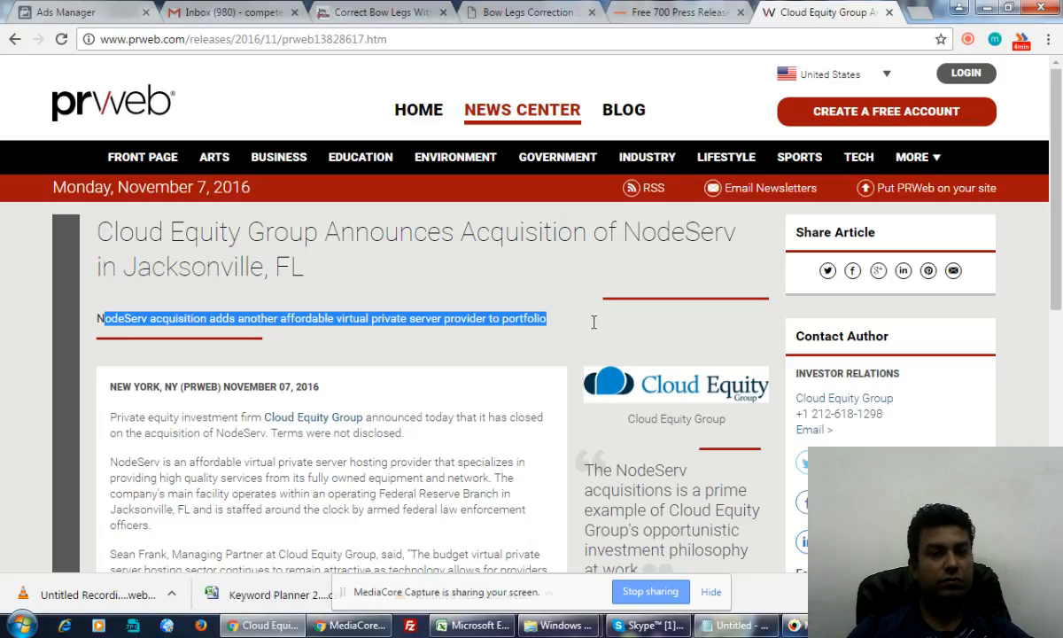
{"action": "scroll", "coordinate": [567, 327], "scroll_direction": "down", "scroll_amount": 1}
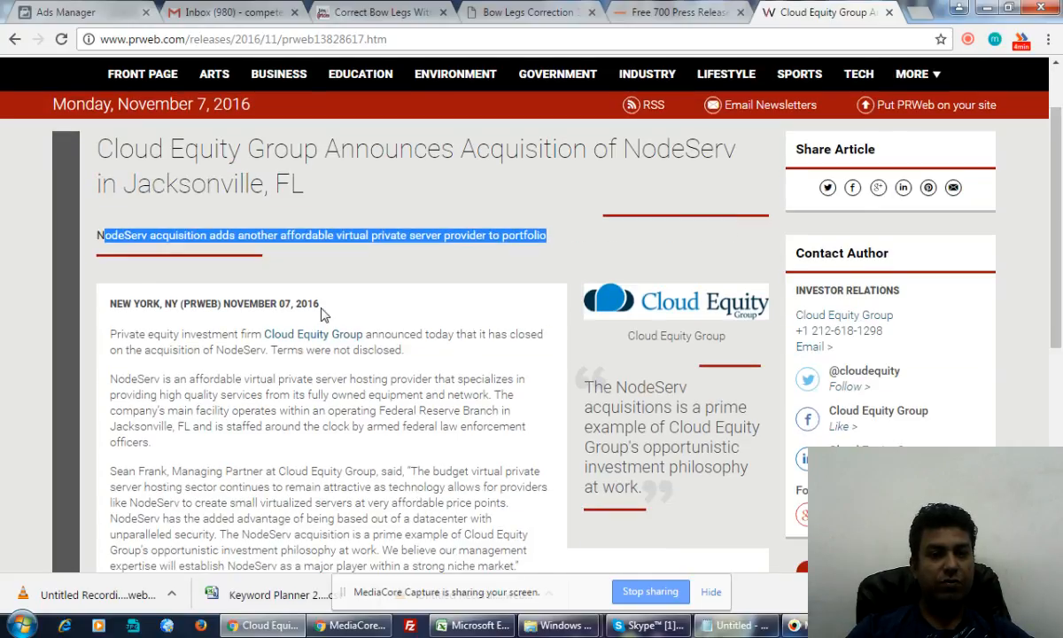
{"action": "left_click_drag", "start_coordinate": [321, 305], "coordinate": [112, 307]}
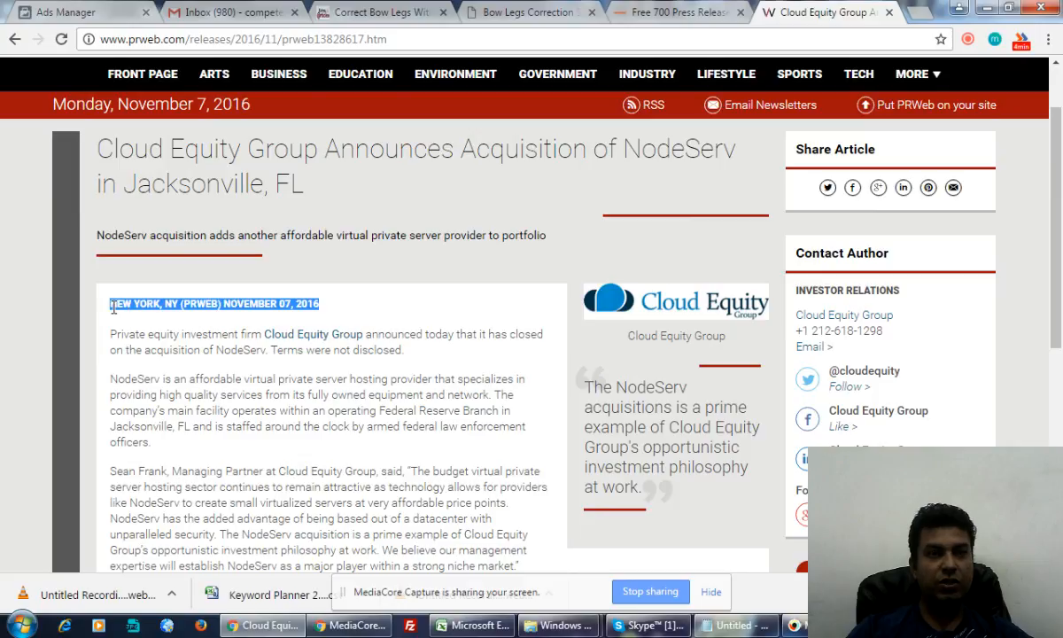
{"action": "scroll", "coordinate": [180, 350], "scroll_direction": "down", "scroll_amount": 1}
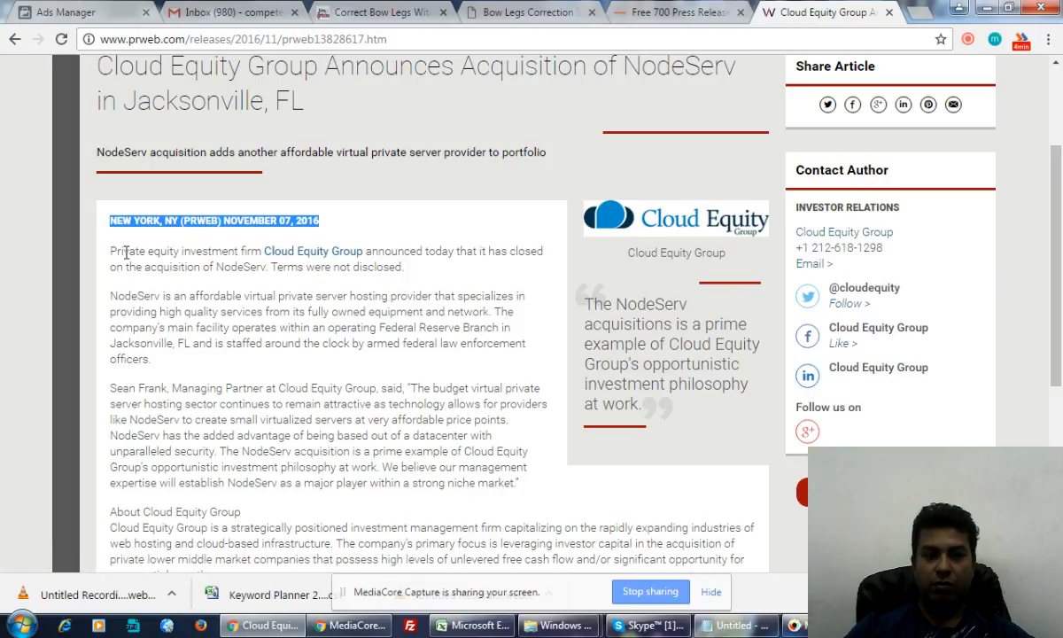
{"action": "left_click_drag", "start_coordinate": [123, 251], "coordinate": [207, 378]}
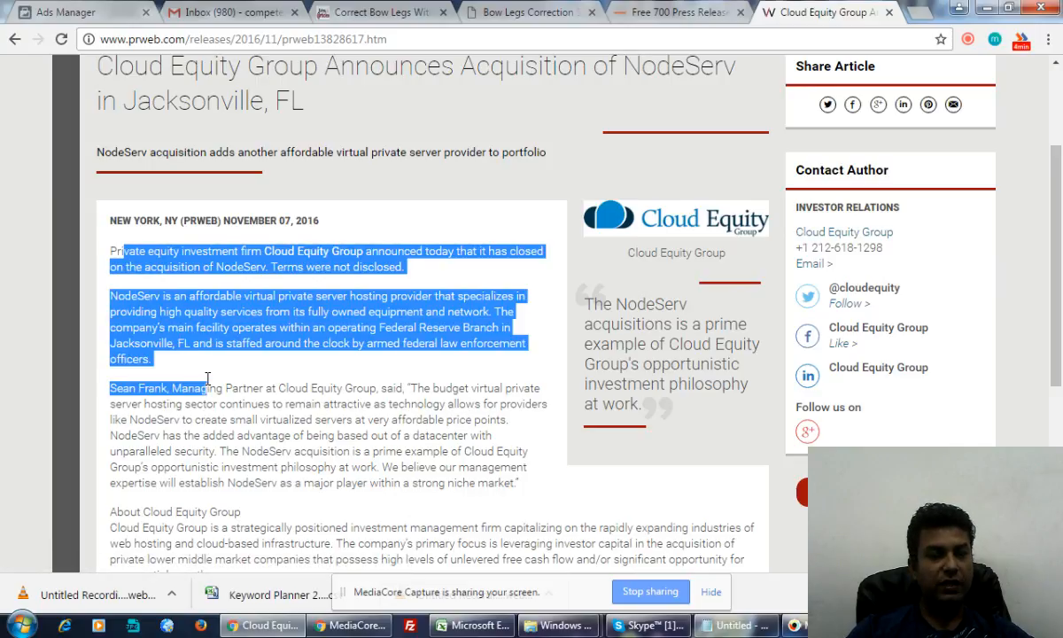
{"action": "left_click", "coordinate": [264, 395]}
Highlight the "About Cloud Equity Group" section and the Contact Author block of the release.
{"action": "scroll", "coordinate": [275, 367], "scroll_direction": "down", "scroll_amount": 2}
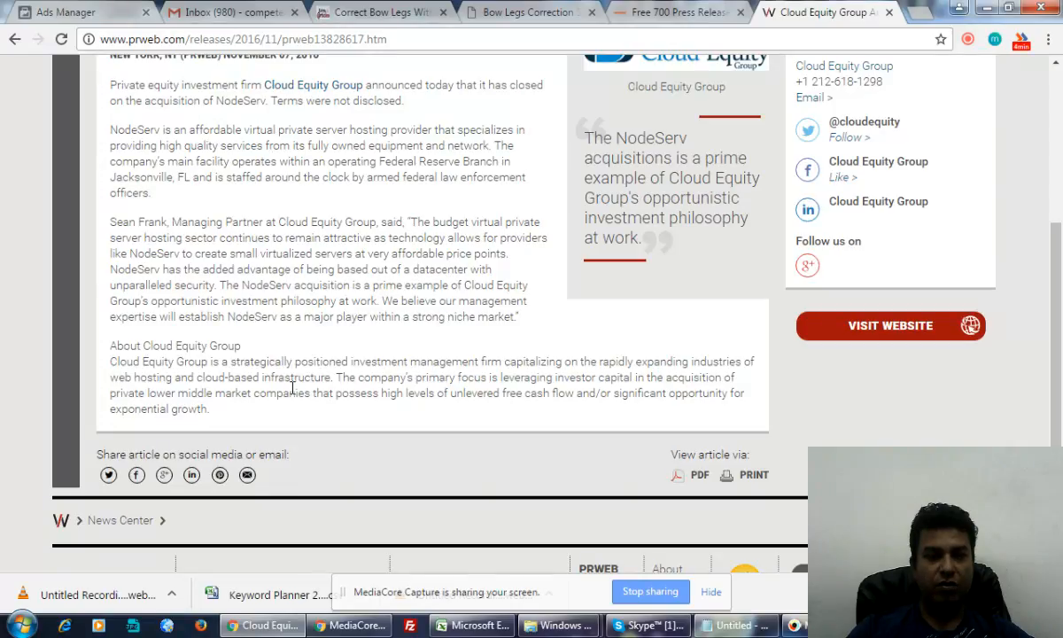
{"action": "scroll", "coordinate": [293, 390], "scroll_direction": "down", "scroll_amount": 1}
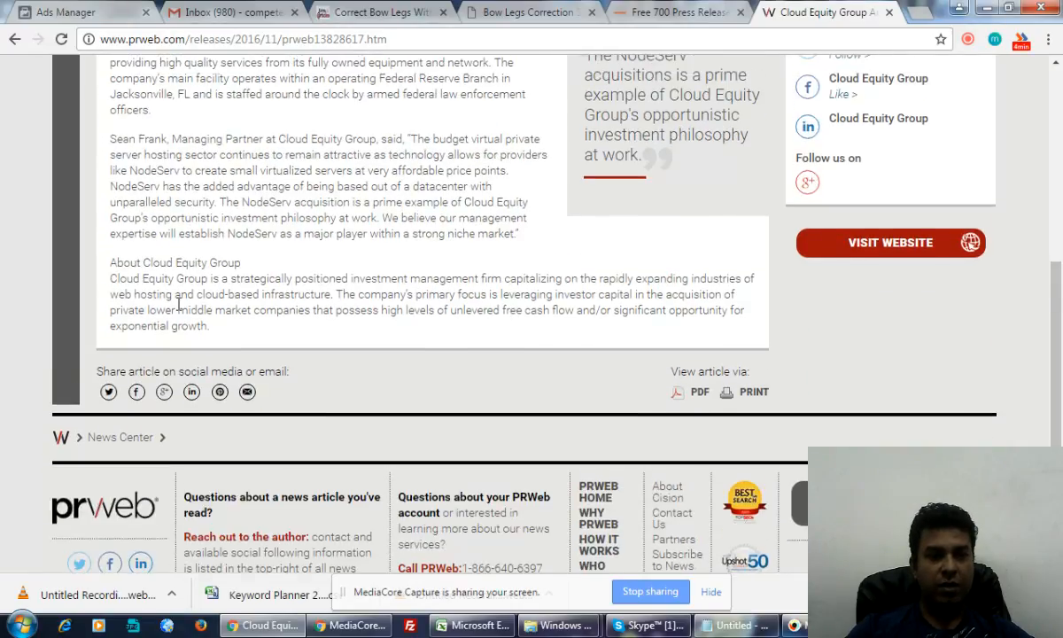
{"action": "left_click_drag", "start_coordinate": [116, 259], "coordinate": [255, 328]}
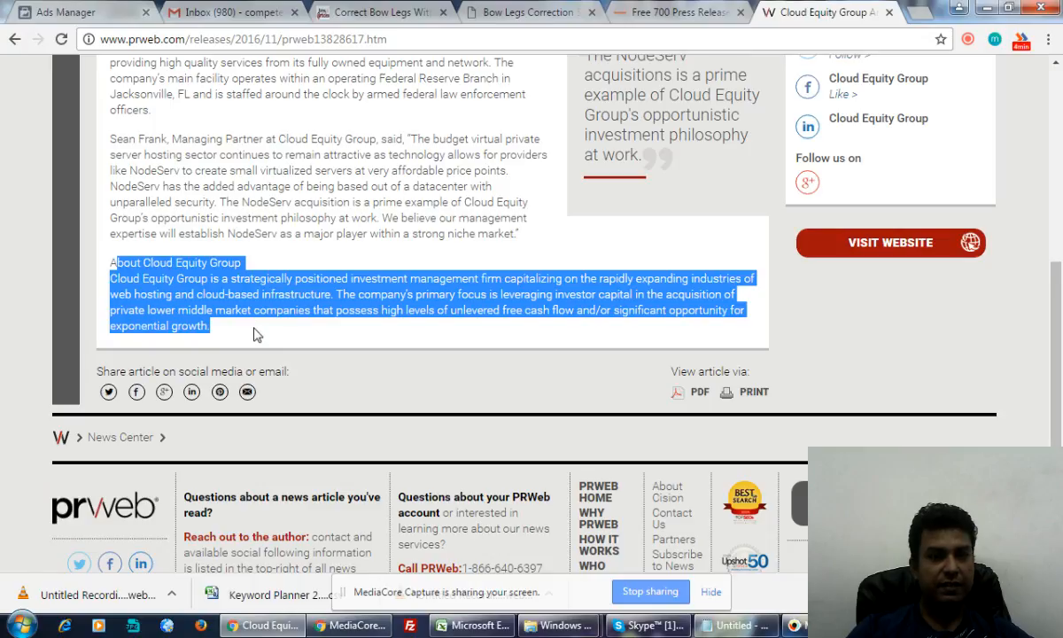
{"action": "scroll", "coordinate": [254, 328], "scroll_direction": "up", "scroll_amount": 3}
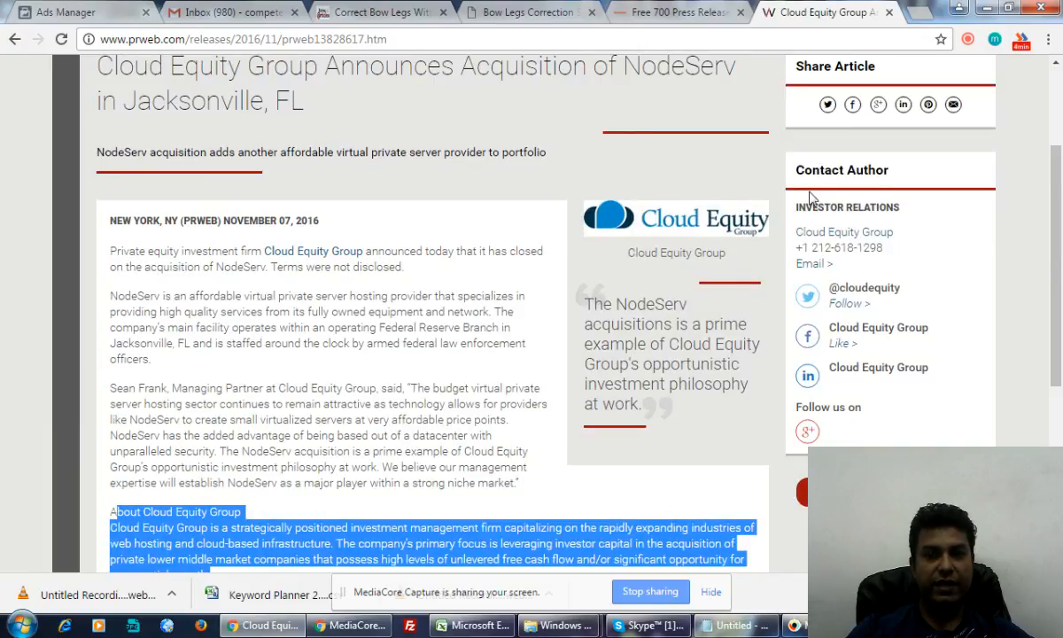
{"action": "left_click_drag", "start_coordinate": [771, 166], "coordinate": [929, 358]}
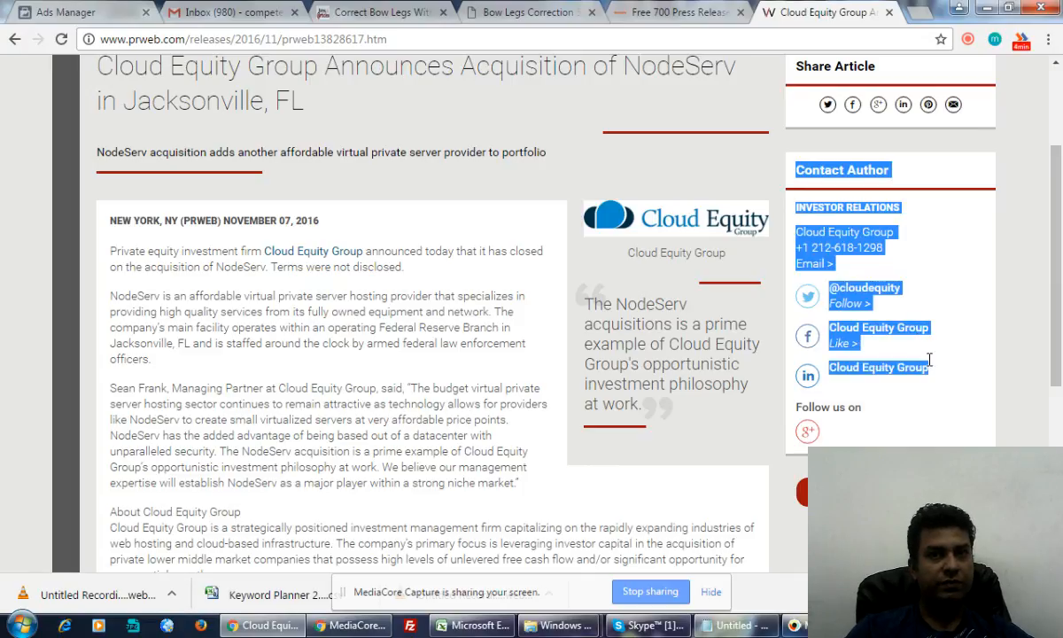
{"action": "scroll", "coordinate": [973, 277], "scroll_direction": "up", "scroll_amount": 2}
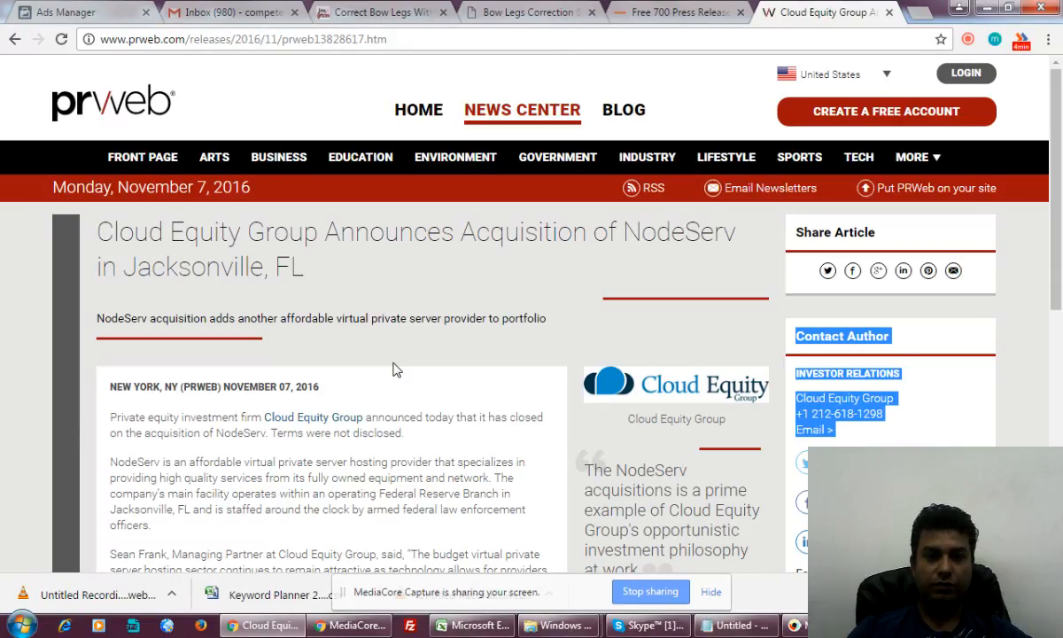
Open the PDF version of the press release and look through both of its pages.
{"action": "scroll", "coordinate": [396, 369], "scroll_direction": "down", "scroll_amount": 4}
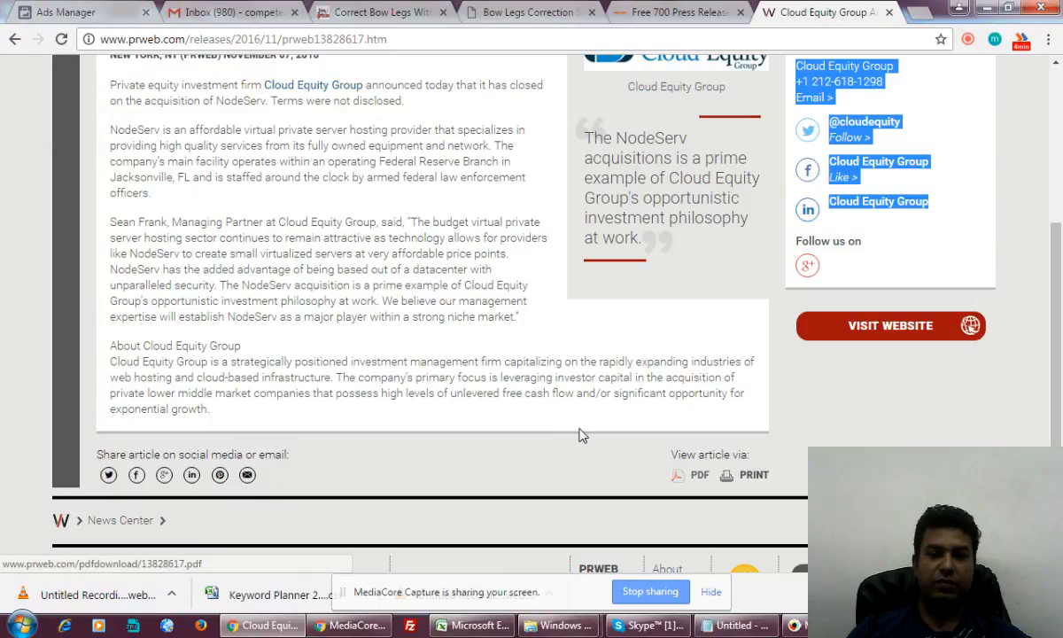
{"action": "left_click", "coordinate": [697, 475]}
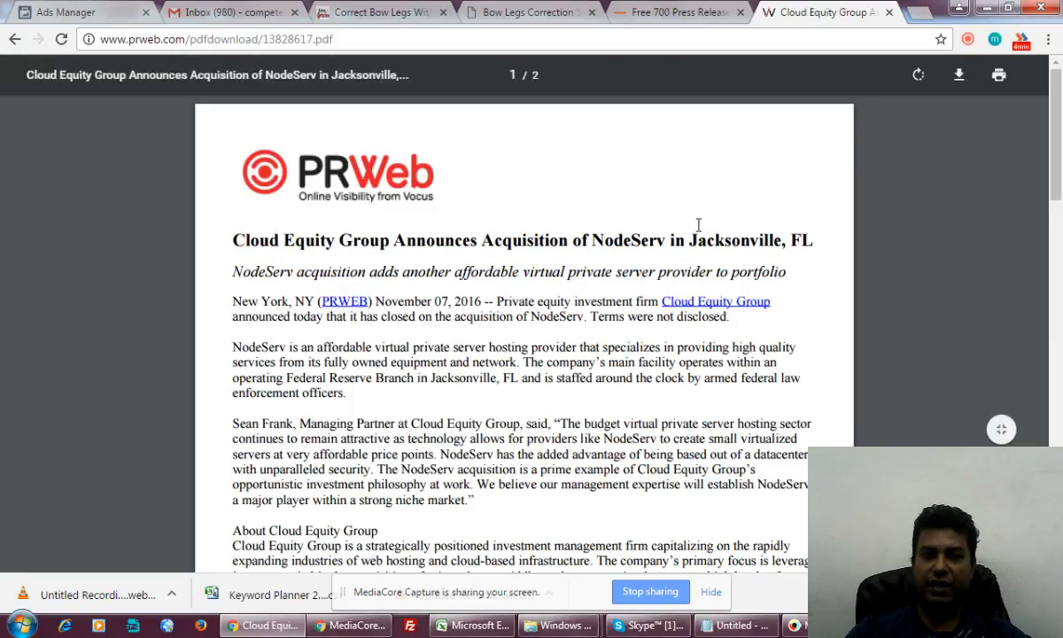
{"action": "scroll", "coordinate": [695, 228], "scroll_direction": "down", "scroll_amount": 2}
{"action": "scroll", "coordinate": [694, 235], "scroll_direction": "down", "scroll_amount": 7}
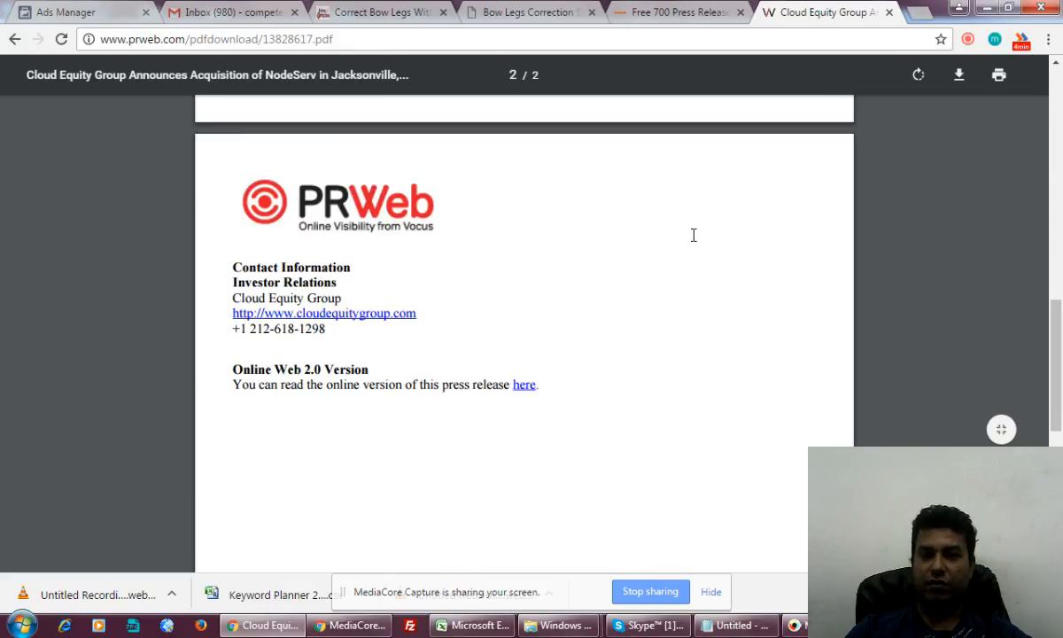
{"action": "scroll", "coordinate": [694, 235], "scroll_direction": "up", "scroll_amount": 2}
{"action": "scroll", "coordinate": [693, 235], "scroll_direction": "down", "scroll_amount": 7}
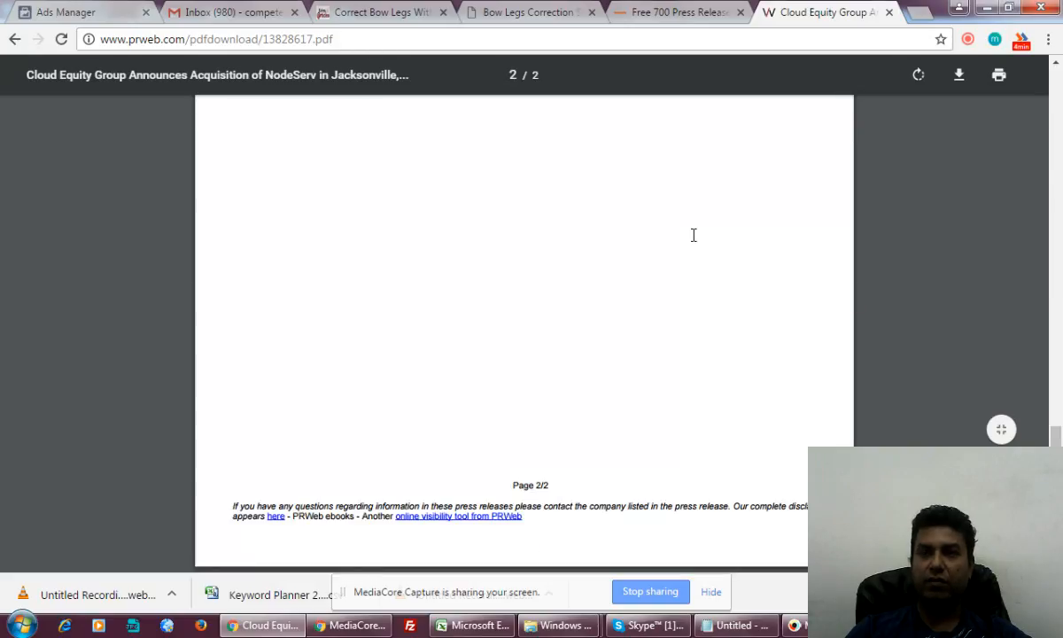
{"action": "scroll", "coordinate": [694, 235], "scroll_direction": "up", "scroll_amount": 15}
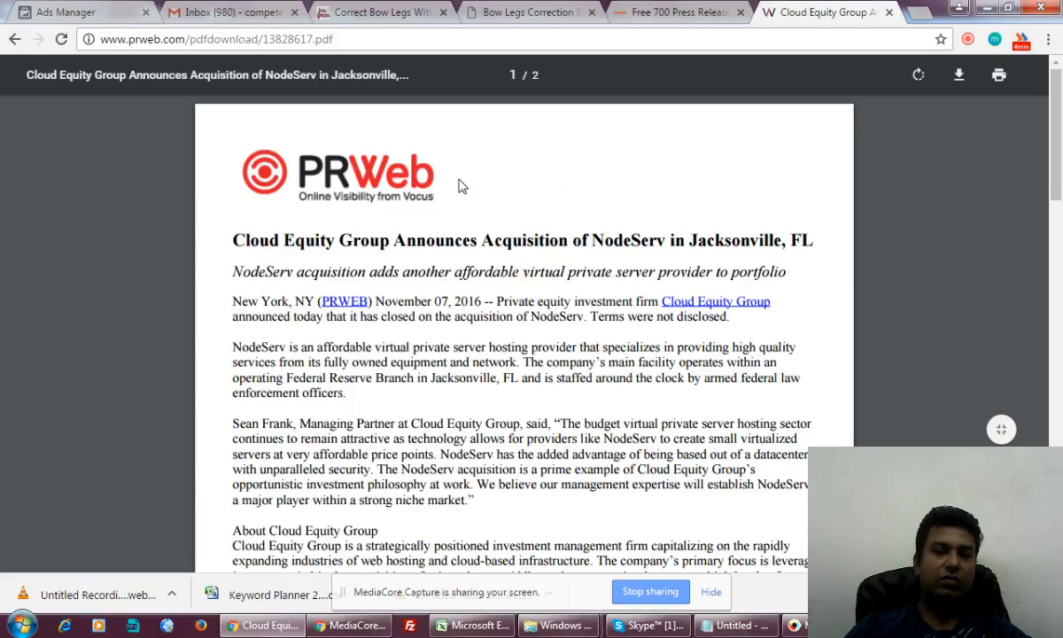
Close the browser tabs holding the press release PDF and the Bow Legs Correction surgery page.
{"action": "left_click", "coordinate": [890, 13]}
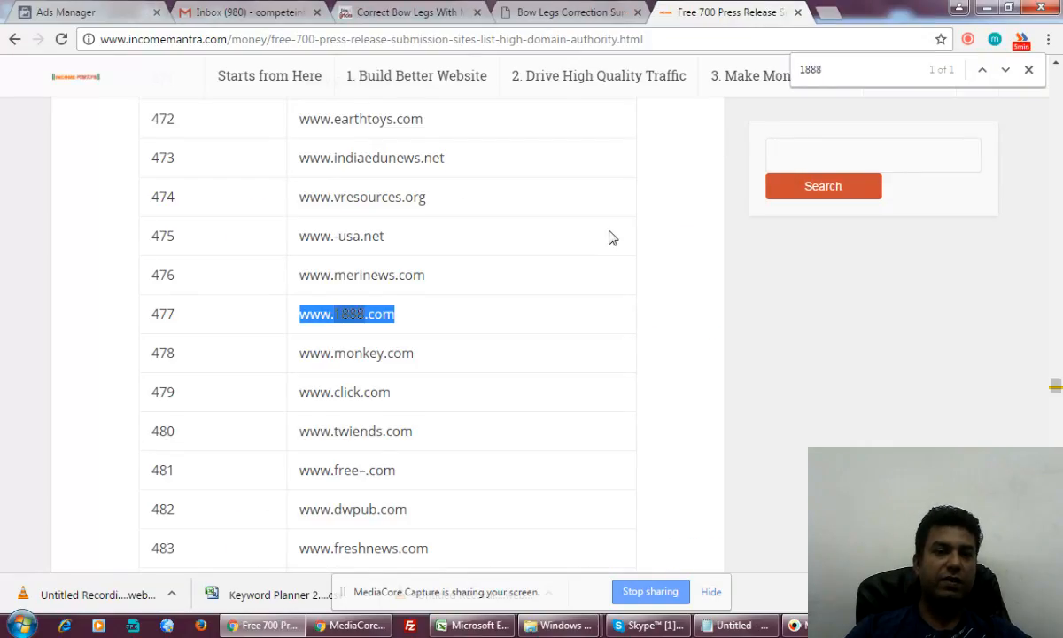
{"action": "scroll", "coordinate": [609, 237], "scroll_direction": "up", "scroll_amount": 4}
{"action": "left_click", "coordinate": [596, 12]}
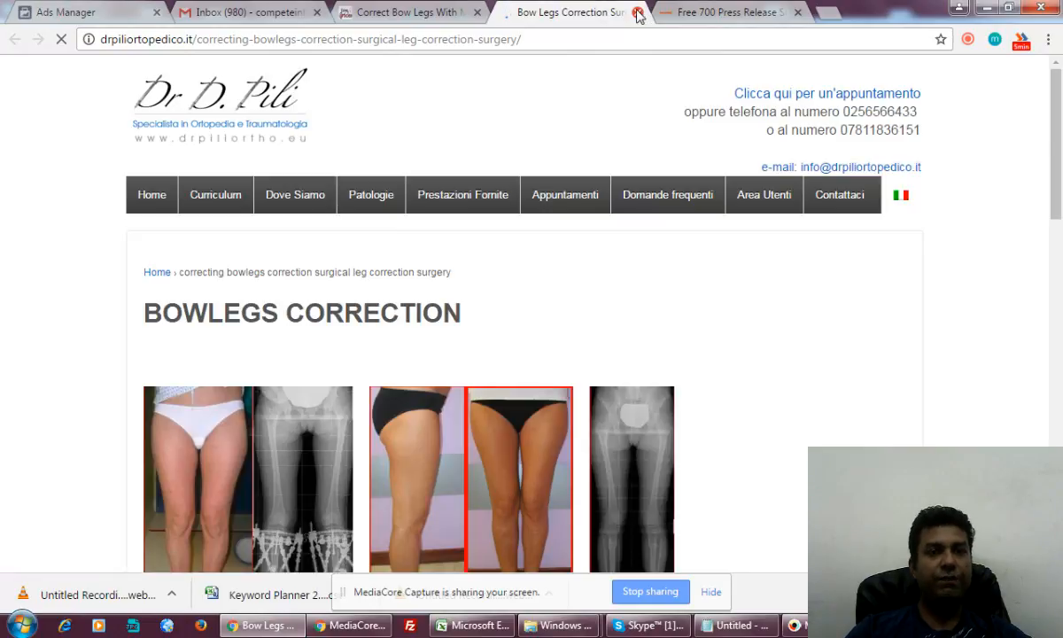
{"action": "left_click", "coordinate": [638, 12]}
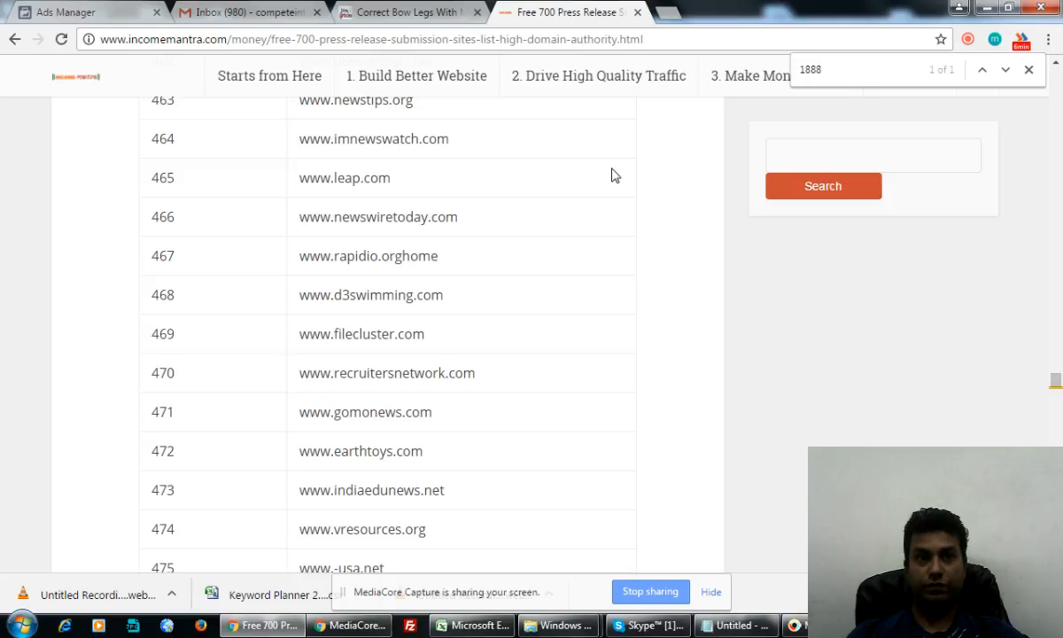
Look through the numbered list of press release submission sites, including the entries at its very end.
{"action": "scroll", "coordinate": [669, 138], "scroll_direction": "up", "scroll_amount": 1}
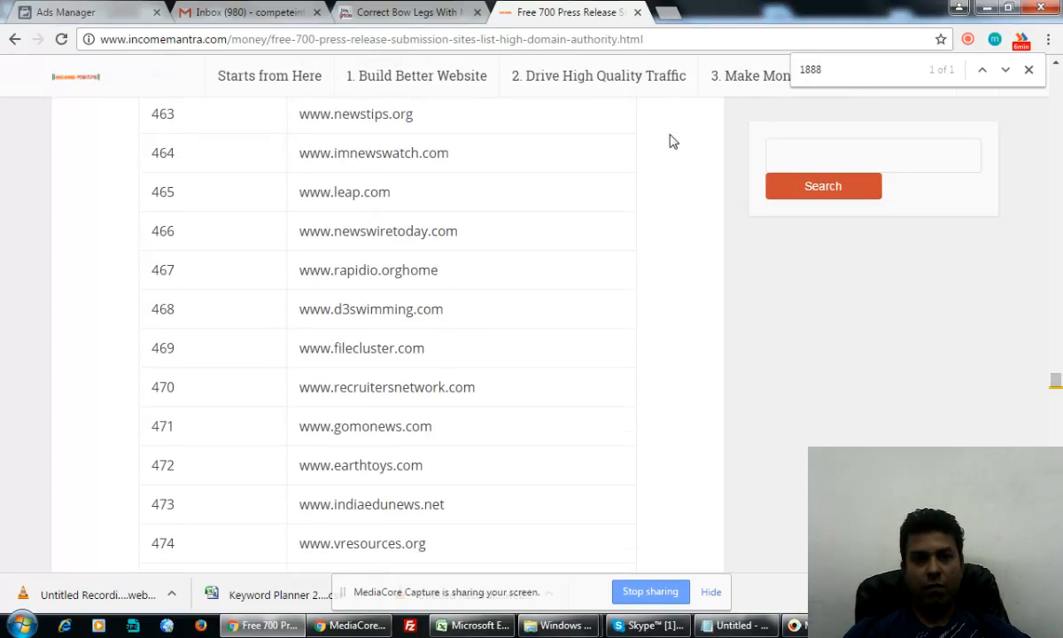
{"action": "scroll", "coordinate": [670, 142], "scroll_direction": "up", "scroll_amount": 4}
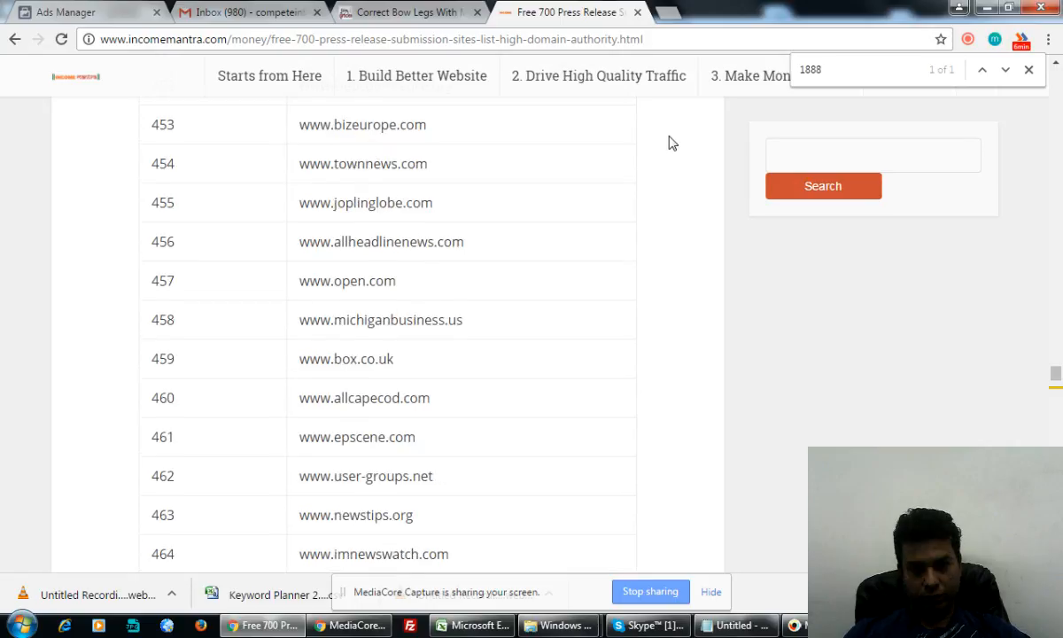
{"action": "scroll", "coordinate": [671, 142], "scroll_direction": "up", "scroll_amount": 12}
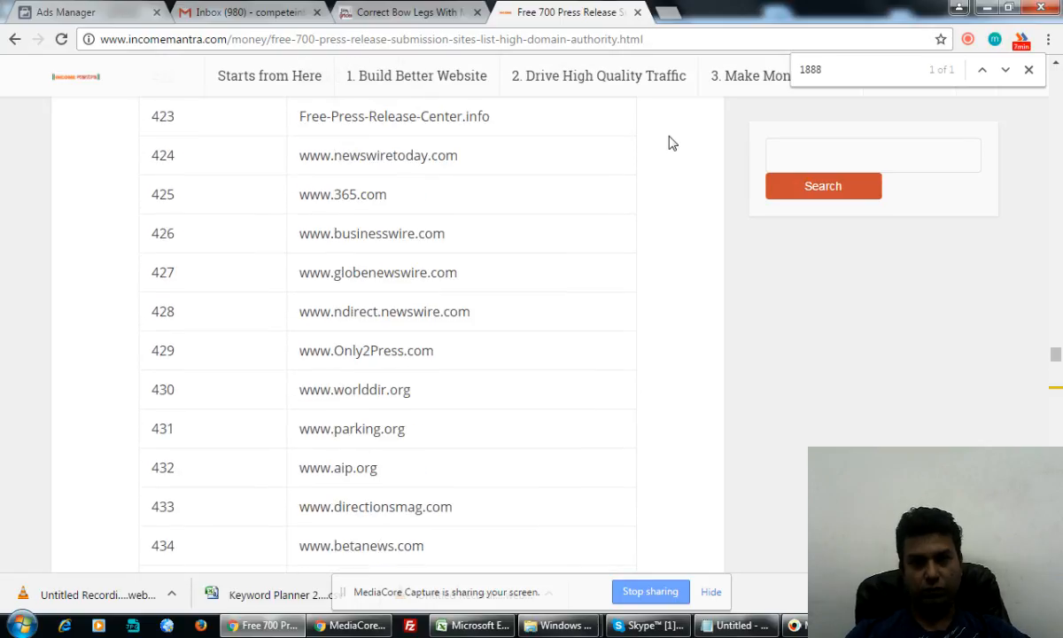
{"action": "scroll", "coordinate": [671, 143], "scroll_direction": "up", "scroll_amount": 15}
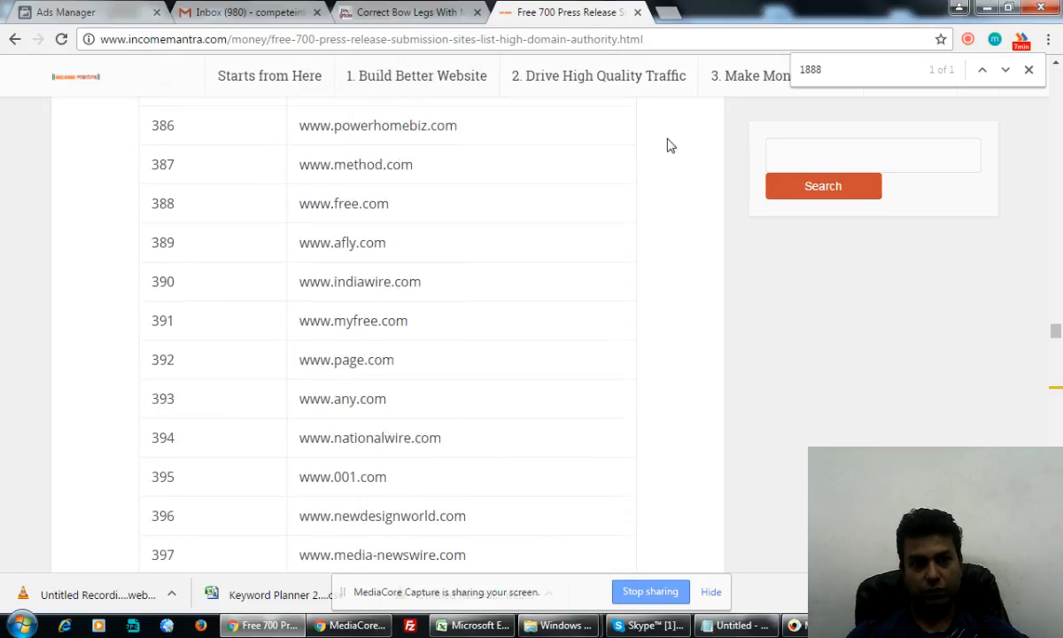
{"action": "scroll", "coordinate": [671, 146], "scroll_direction": "up", "scroll_amount": 11}
{"action": "scroll", "coordinate": [670, 145], "scroll_direction": "down", "scroll_amount": 12}
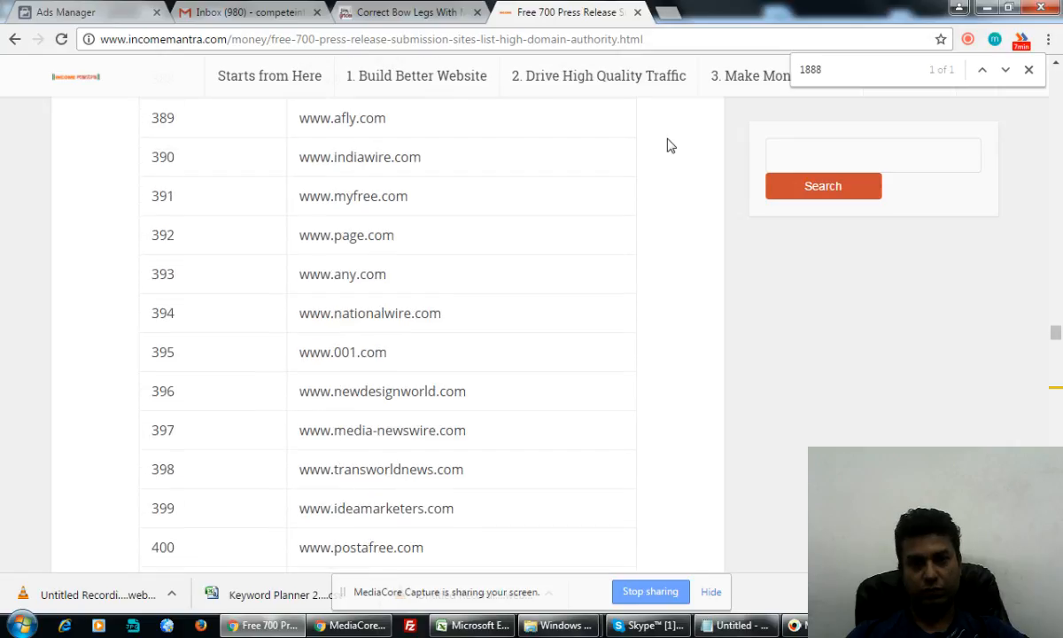
{"action": "scroll", "coordinate": [671, 145], "scroll_direction": "down", "scroll_amount": 11}
{"action": "left_click_drag", "start_coordinate": [1055, 333], "coordinate": [1055, 567]}
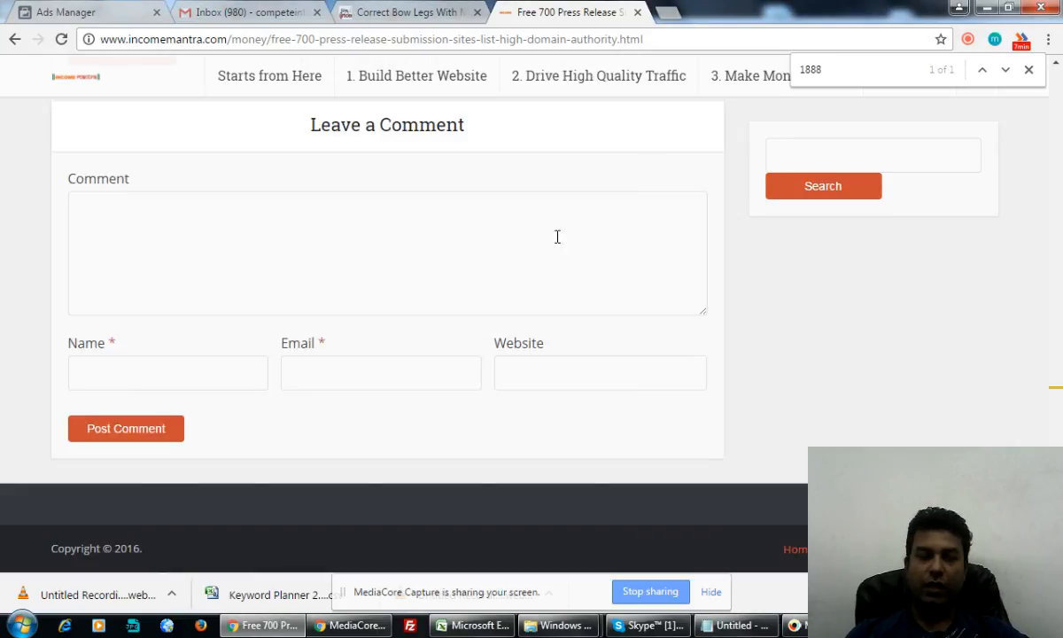
{"action": "scroll", "coordinate": [549, 237], "scroll_direction": "up", "scroll_amount": 10}
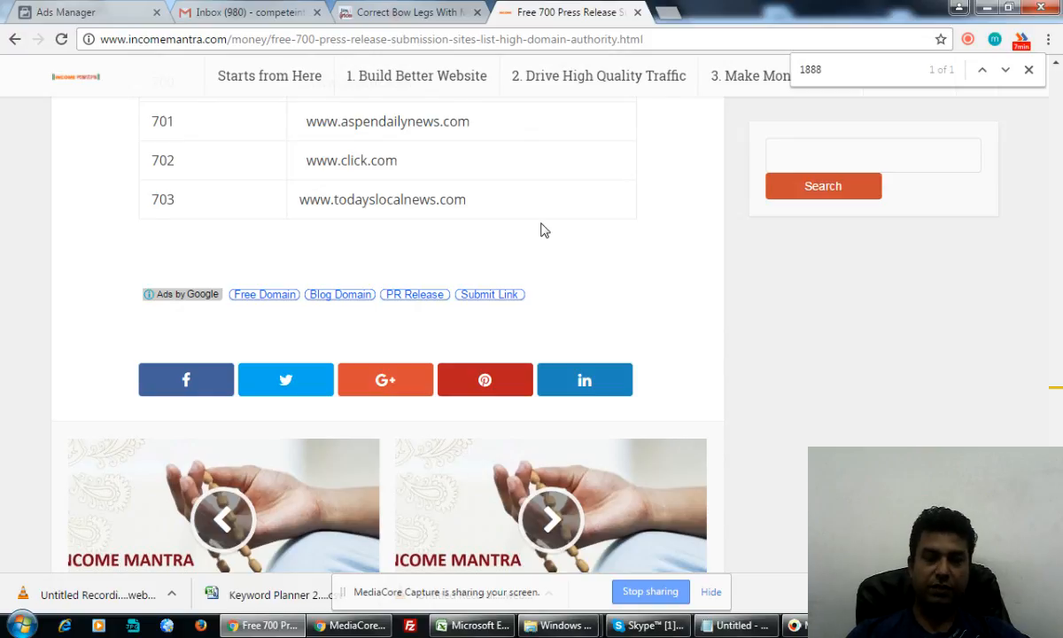
{"action": "scroll", "coordinate": [543, 228], "scroll_direction": "up", "scroll_amount": 15}
{"action": "scroll", "coordinate": [542, 228], "scroll_direction": "up", "scroll_amount": 5}
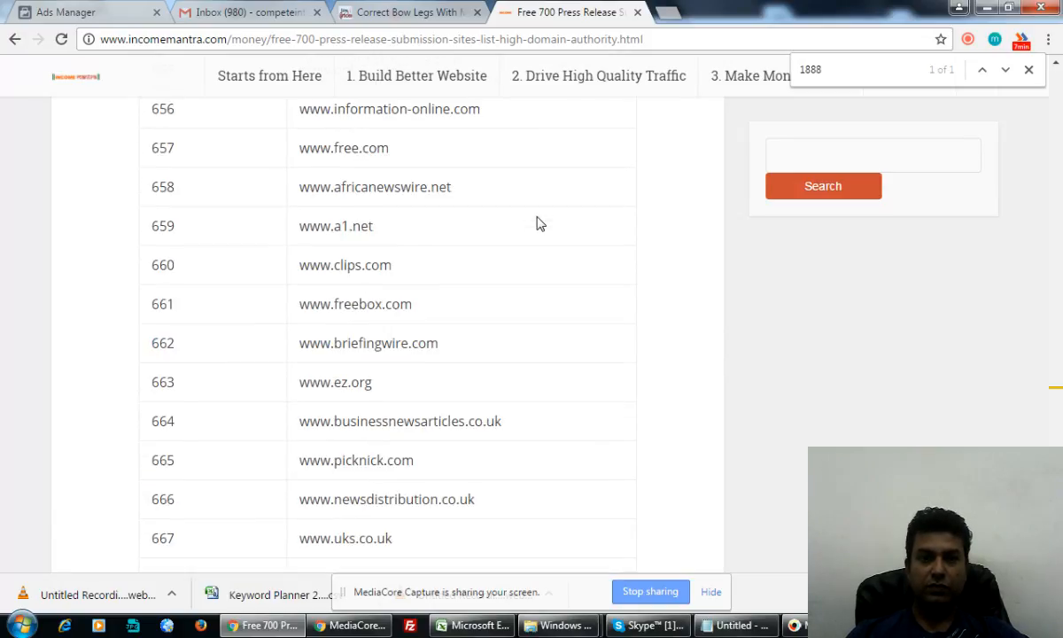
{"action": "scroll", "coordinate": [540, 223], "scroll_direction": "down", "scroll_amount": 2}
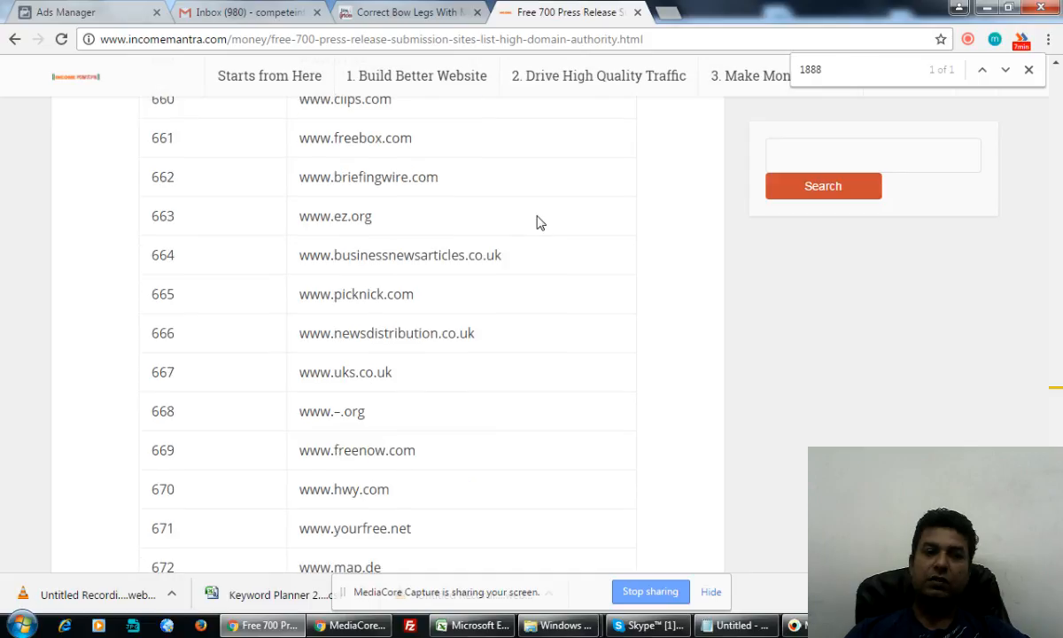
{"action": "scroll", "coordinate": [541, 223], "scroll_direction": "up", "scroll_amount": 13}
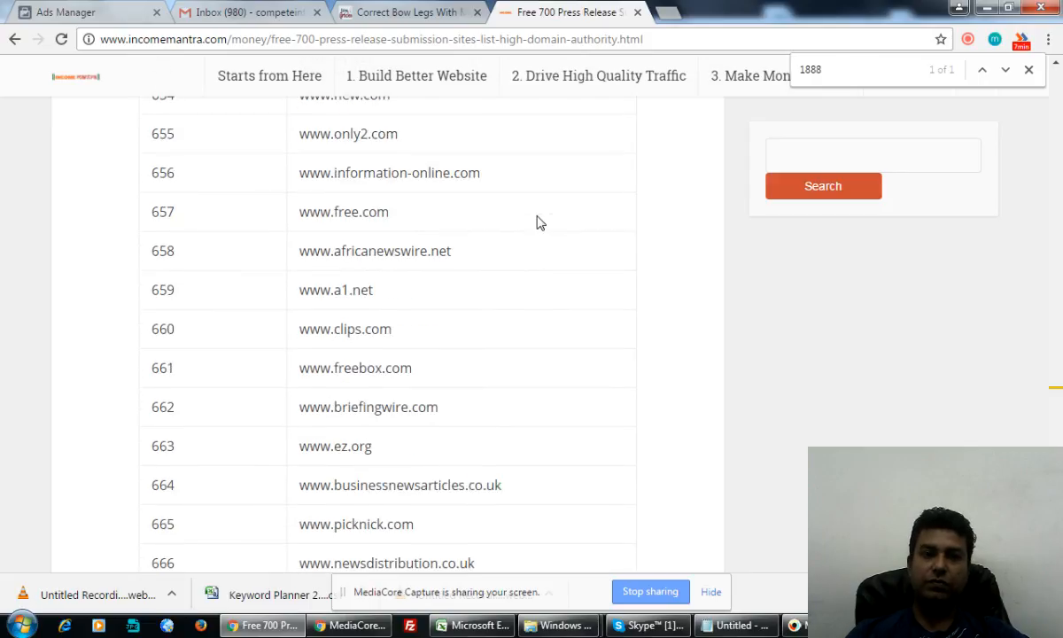
Look back up through the numbered list of press release submission sites, from the 660s to the low 500s.
{"action": "scroll", "coordinate": [540, 222], "scroll_direction": "up", "scroll_amount": 20}
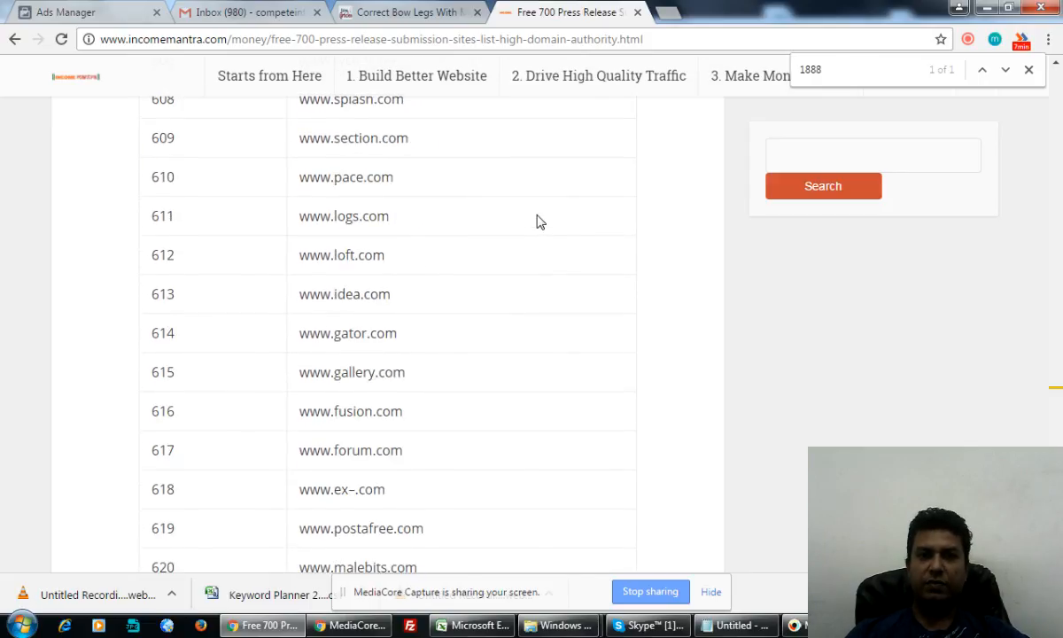
{"action": "scroll", "coordinate": [540, 222], "scroll_direction": "up", "scroll_amount": 5}
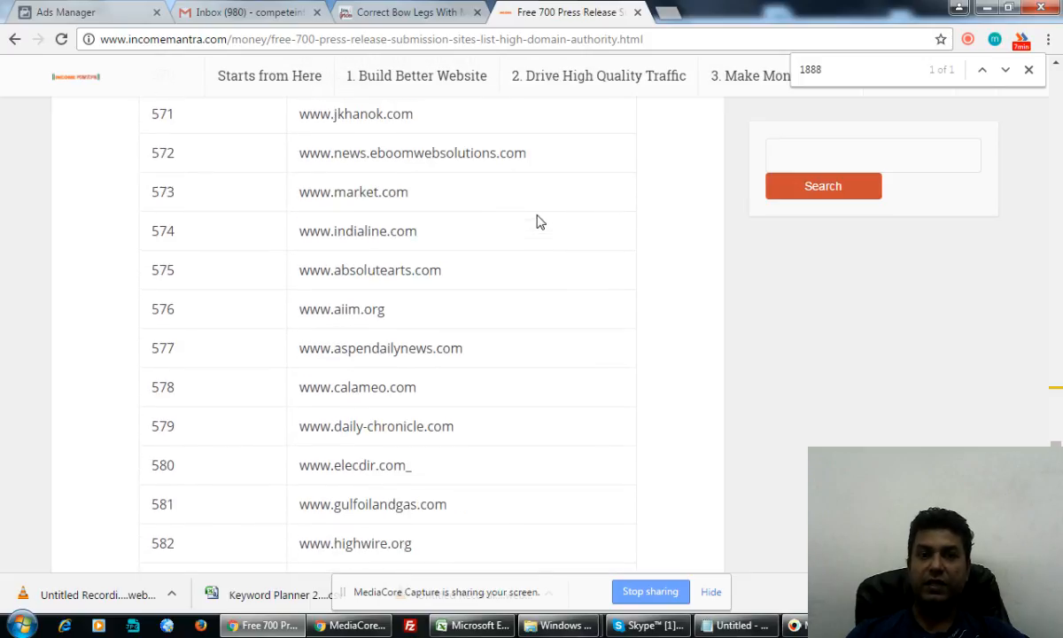
{"action": "scroll", "coordinate": [540, 222], "scroll_direction": "up", "scroll_amount": 11}
{"action": "scroll", "coordinate": [541, 222], "scroll_direction": "up", "scroll_amount": 20}
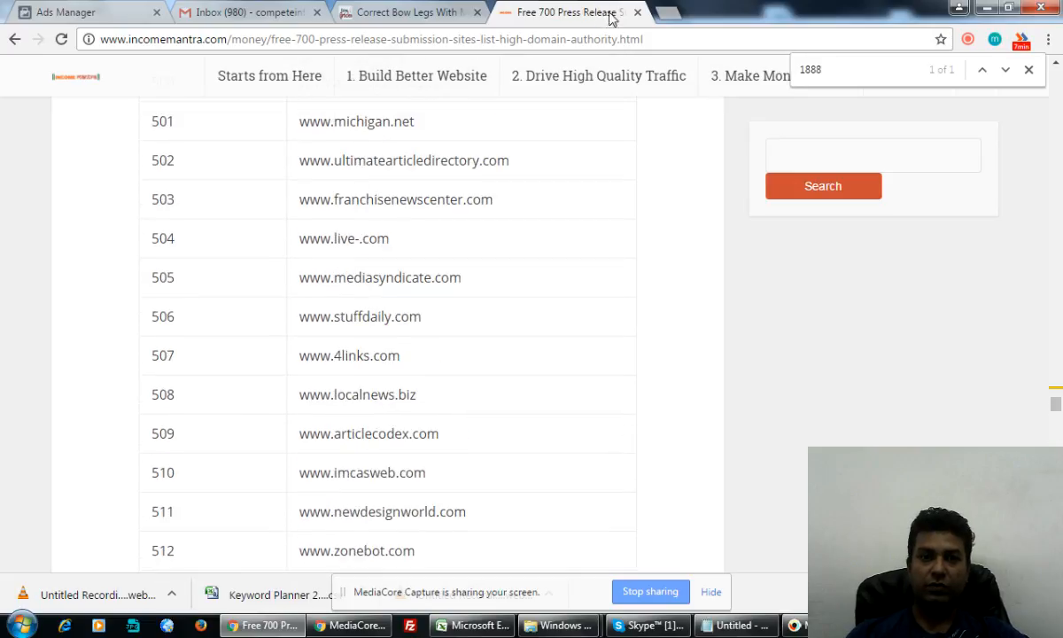
Close the tabs holding the press release submission sites list and the Correct Bow Legs article, and open a new tab.
{"action": "left_click", "coordinate": [637, 13]}
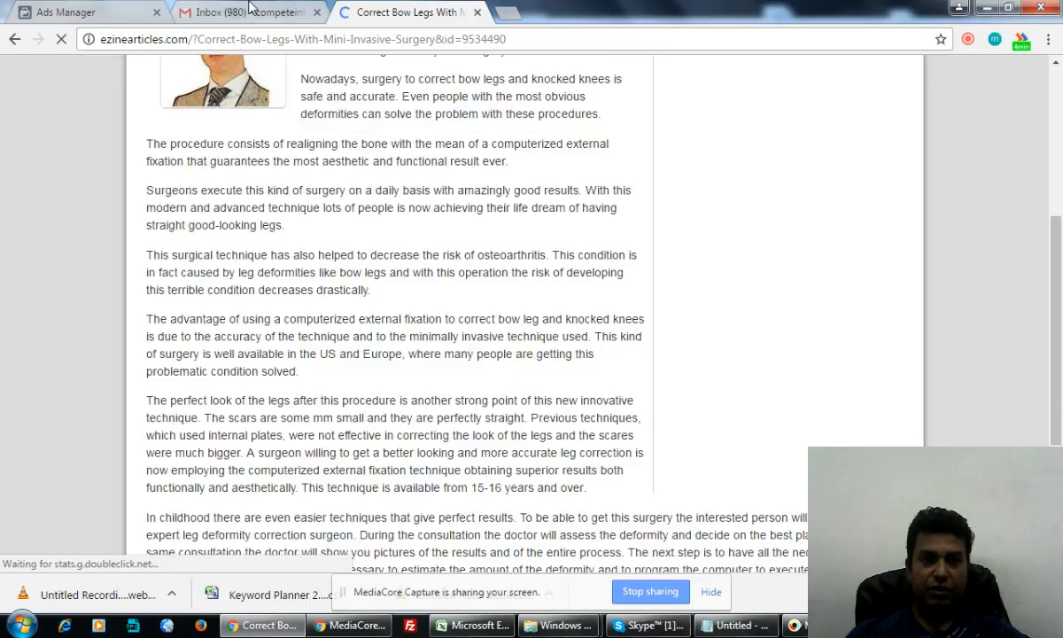
{"action": "left_click", "coordinate": [477, 12]}
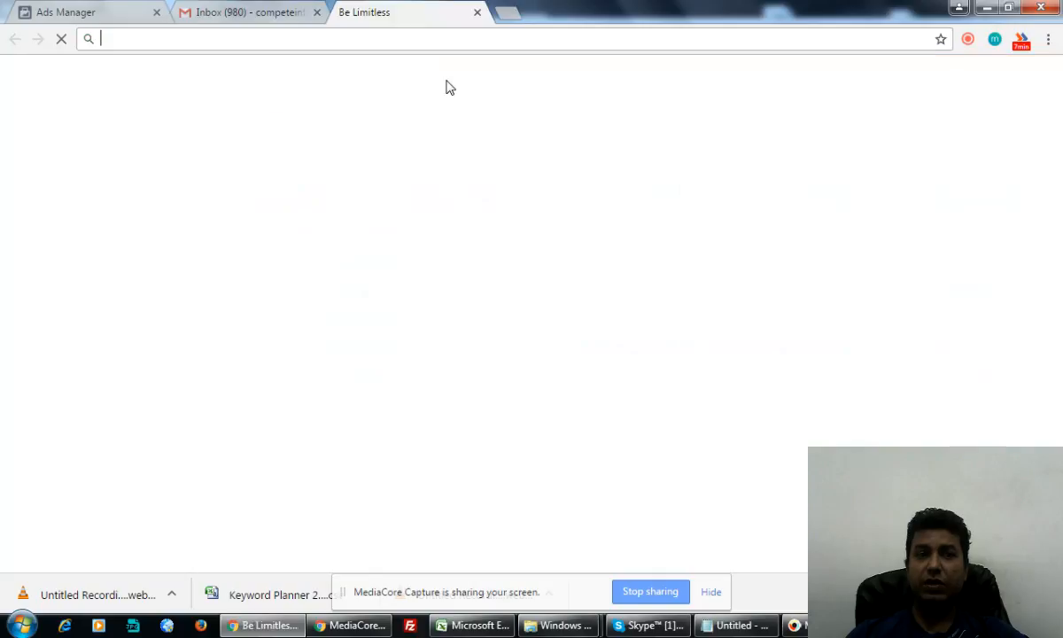
{"action": "left_click", "coordinate": [347, 12]}
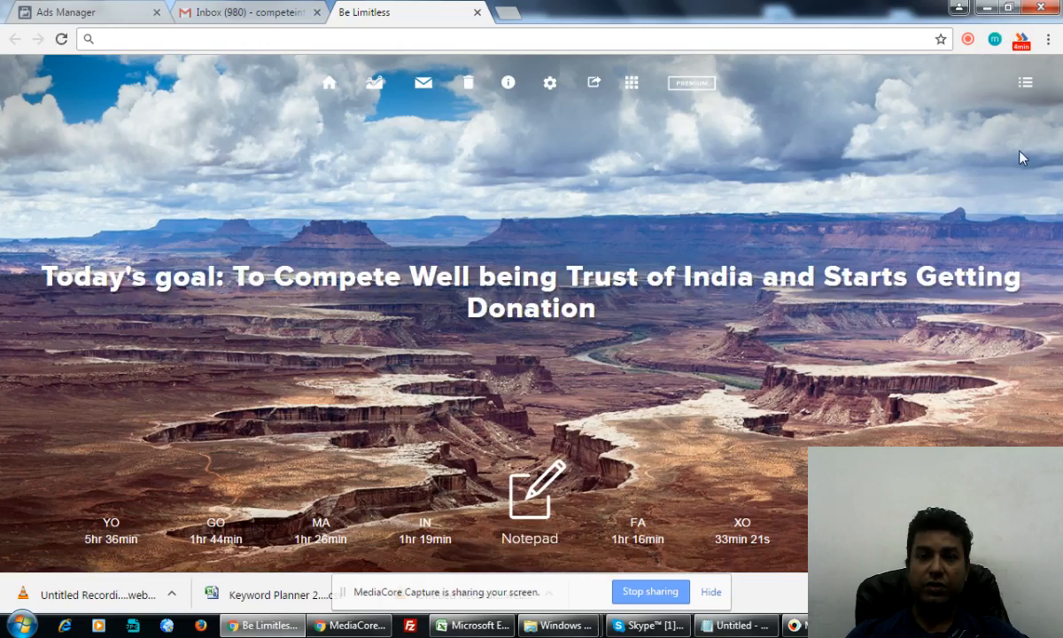
{"action": "left_click", "coordinate": [969, 40]}
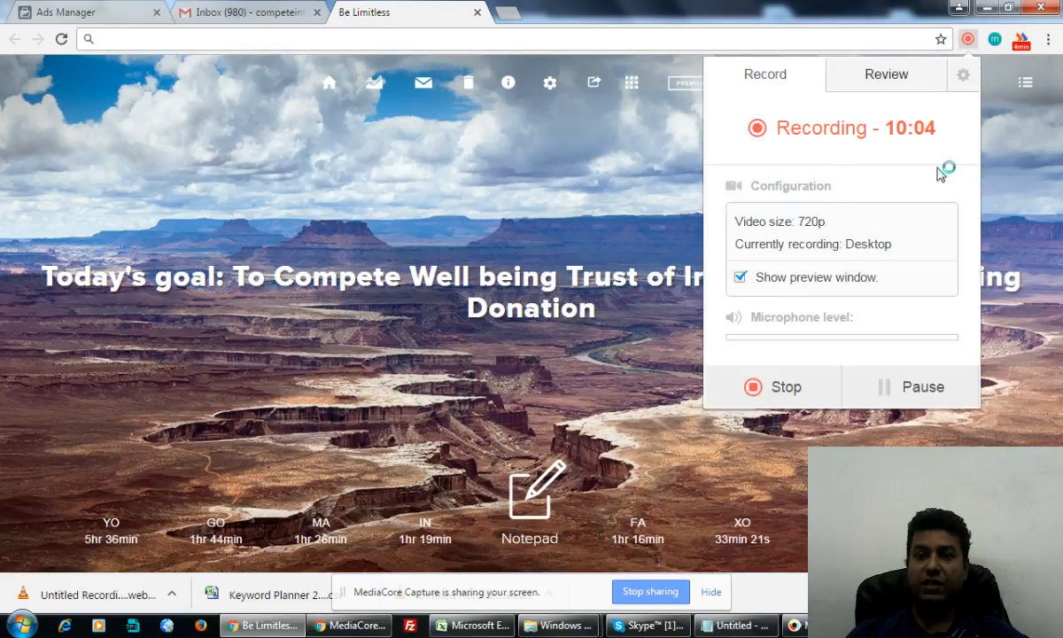